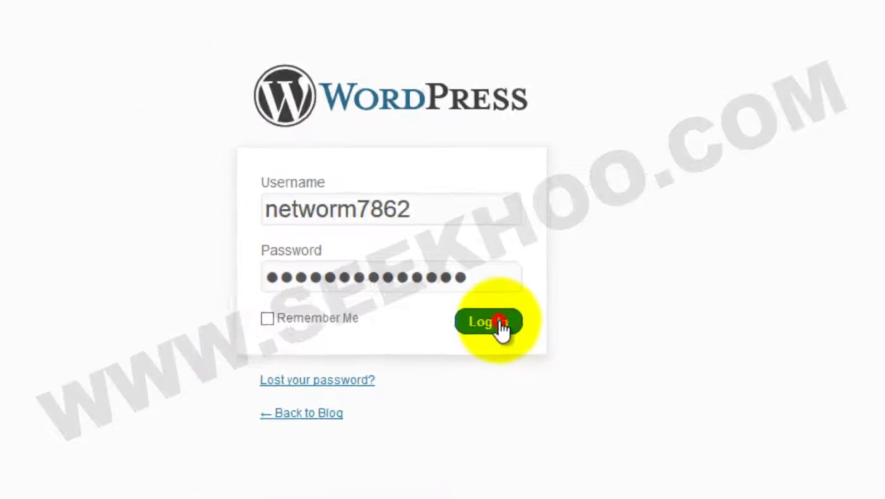
# Log in to the WordPress admin area and update the WordPress installation to version 3.9.1
pyautogui.click(472, 356)
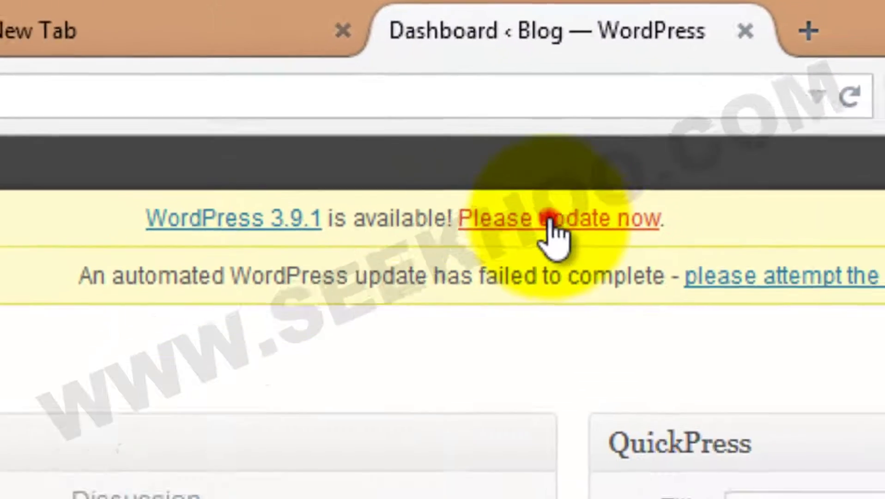
pyautogui.click(527, 258)
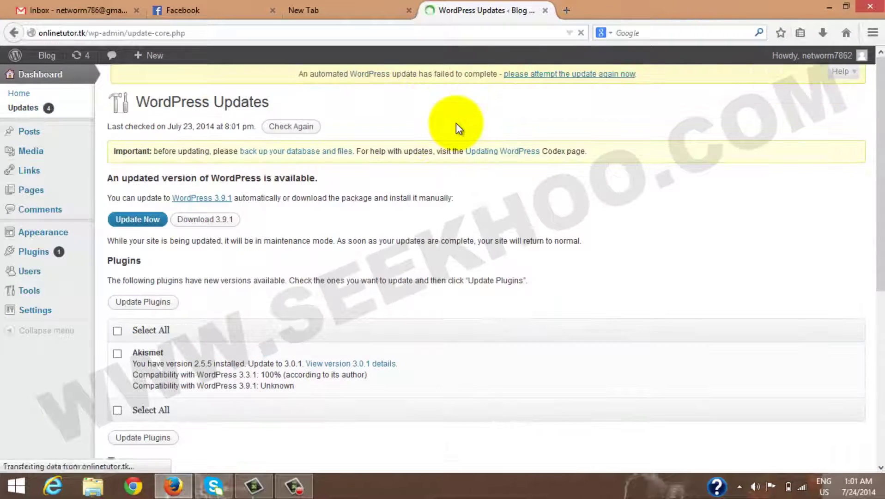
pyautogui.click(134, 220)
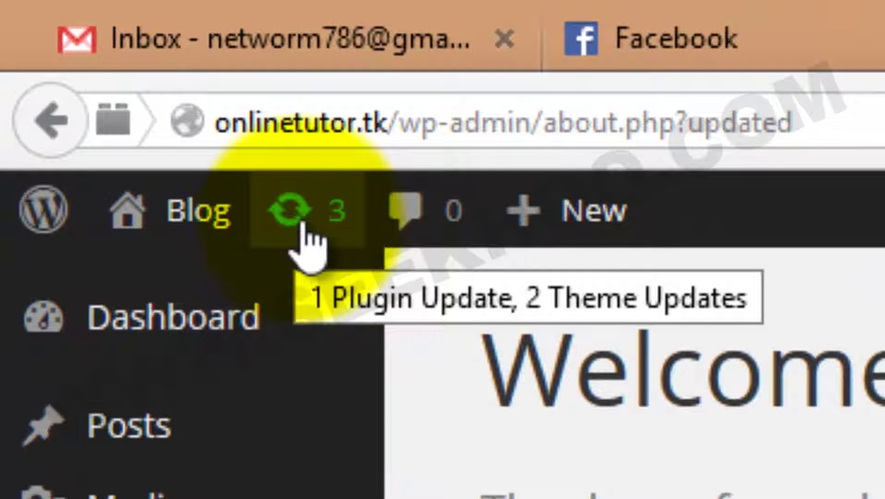
# Select all plugins with available updates, Akismet and Spam Free Wordpress, and update them
pyautogui.click(303, 224)
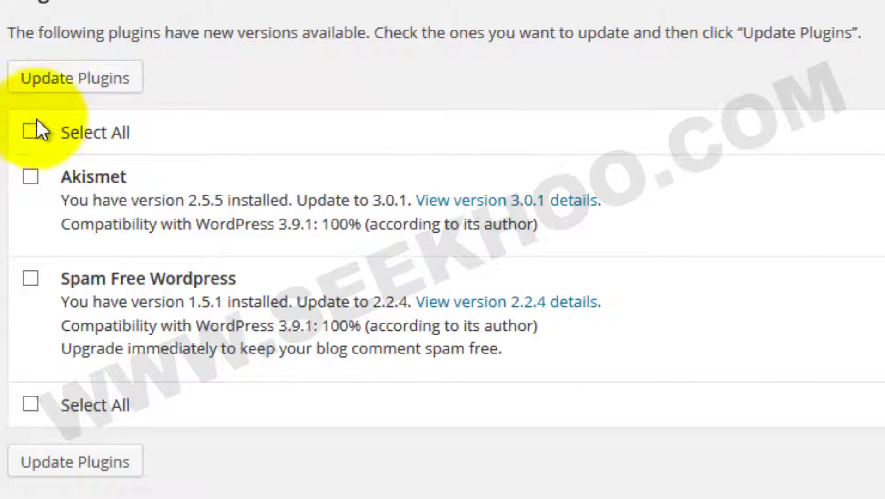
pyautogui.click(29, 130)
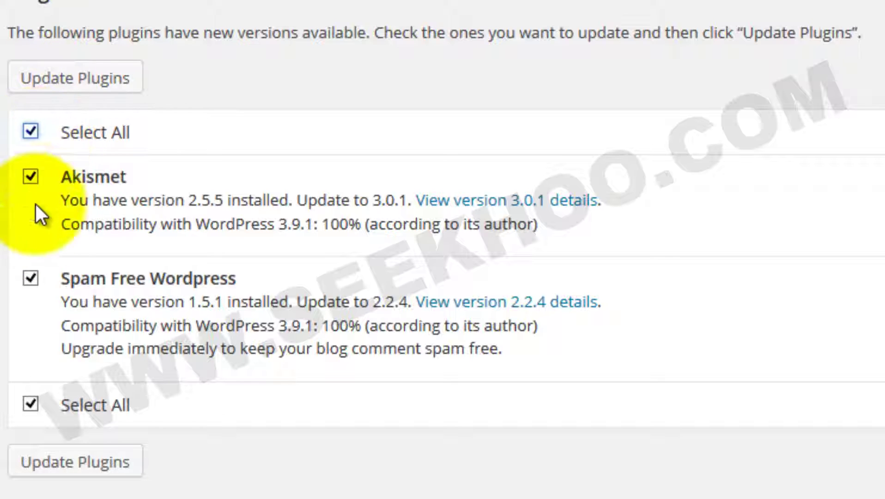
pyautogui.click(71, 81)
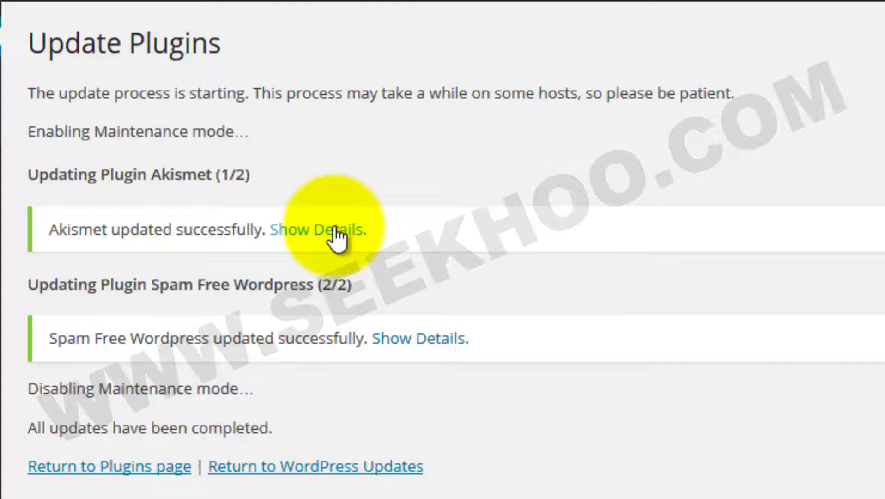
# Return to the updates page, select all outdated themes, Twenty Eleven and Twenty Ten, and update them
pyautogui.click(47, 118)
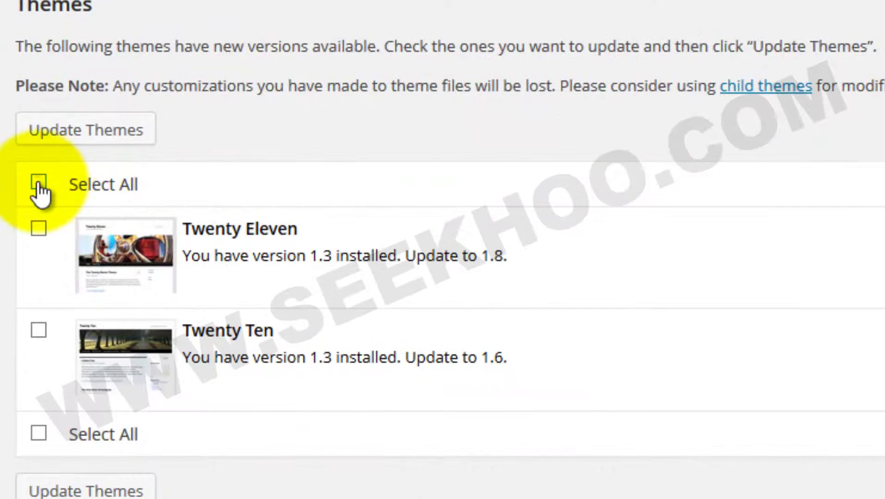
pyautogui.click(39, 182)
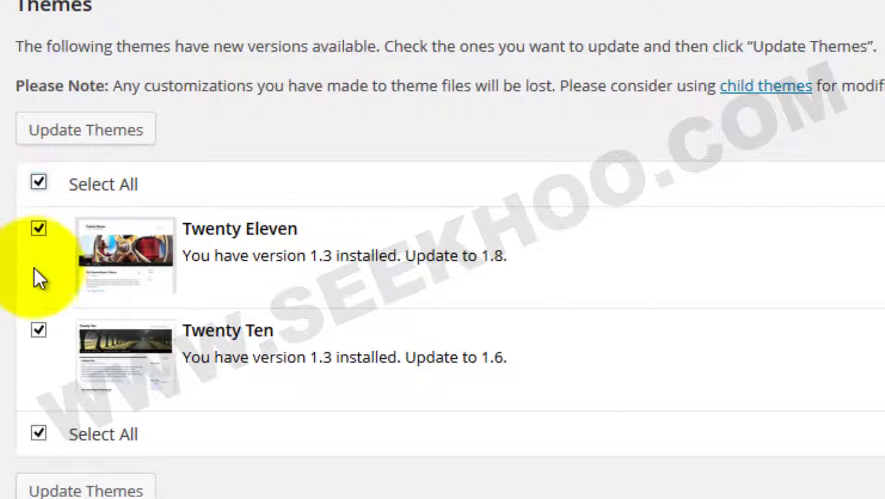
pyautogui.click(68, 133)
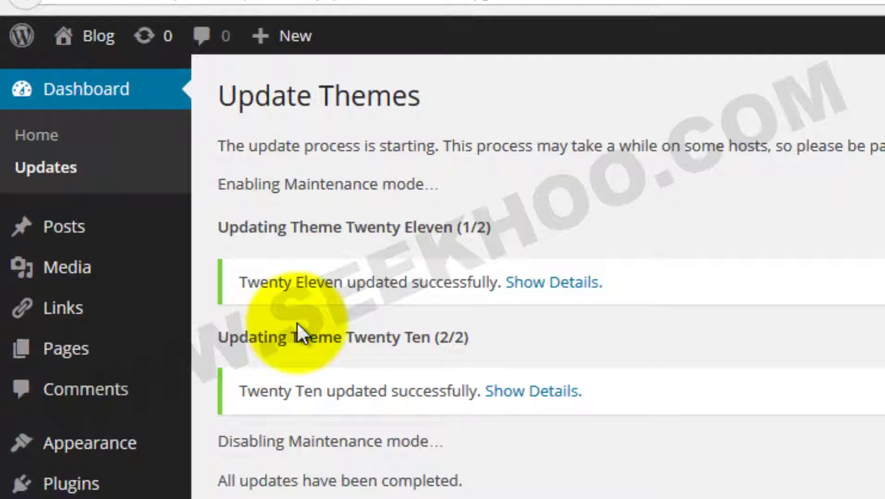
# Open the site's General settings and change the site title to "Free Tutorials Portal"
pyautogui.click(76, 85)
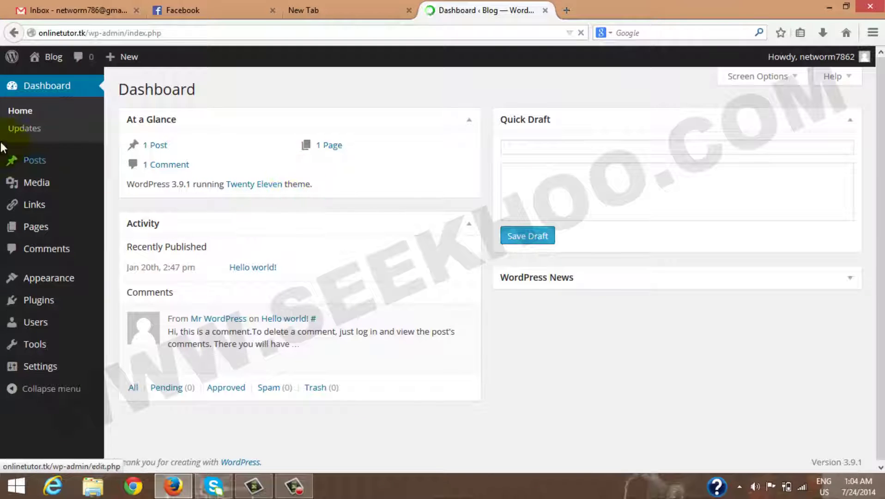
pyautogui.moveTo(7, 384)
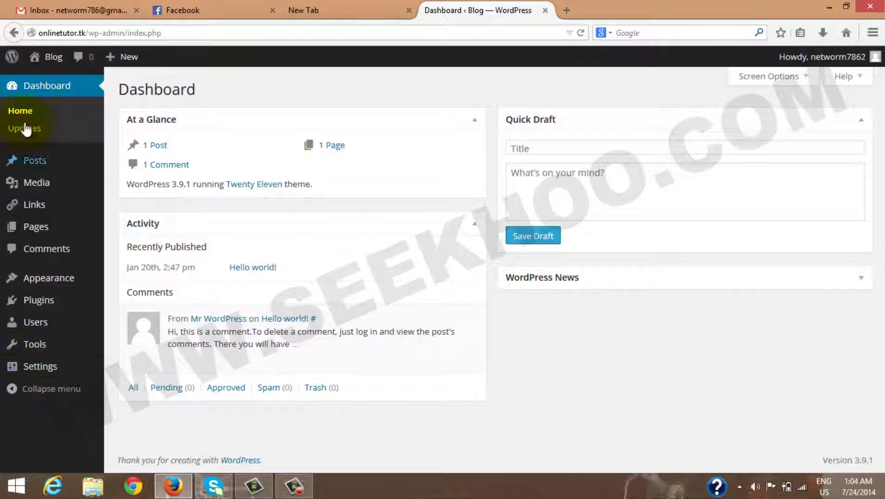
pyautogui.moveTo(36, 376)
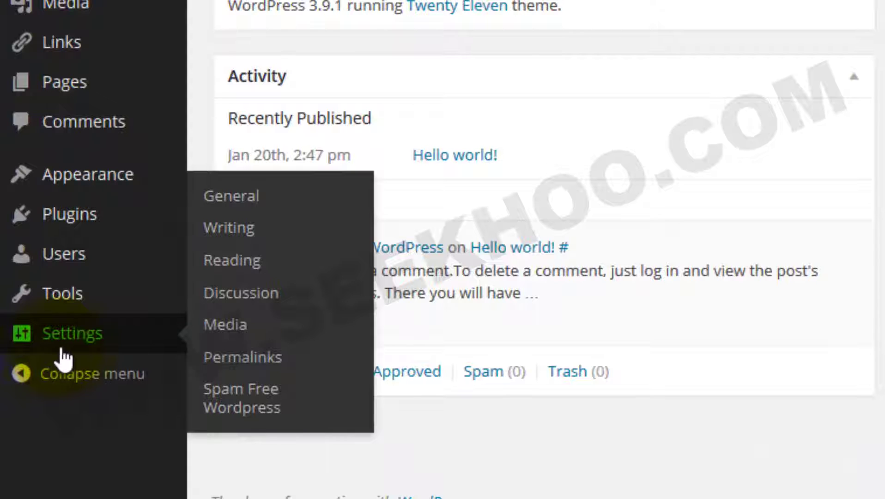
pyautogui.click(228, 196)
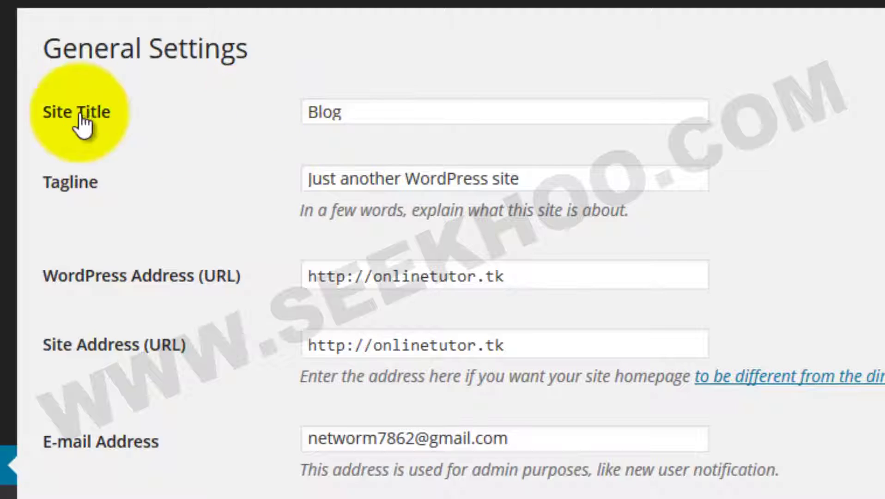
pyautogui.click(424, 113)
pyautogui.doubleClick(421, 113)
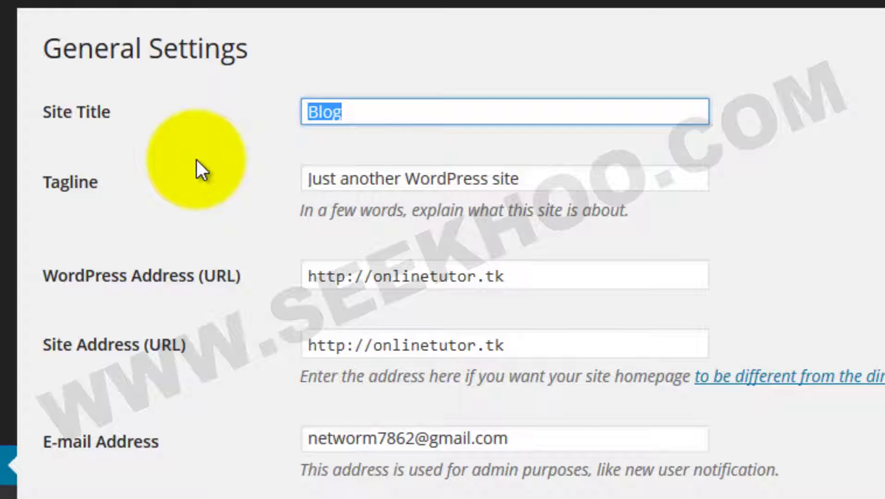
pyautogui.write('Free Tutorials Portal')
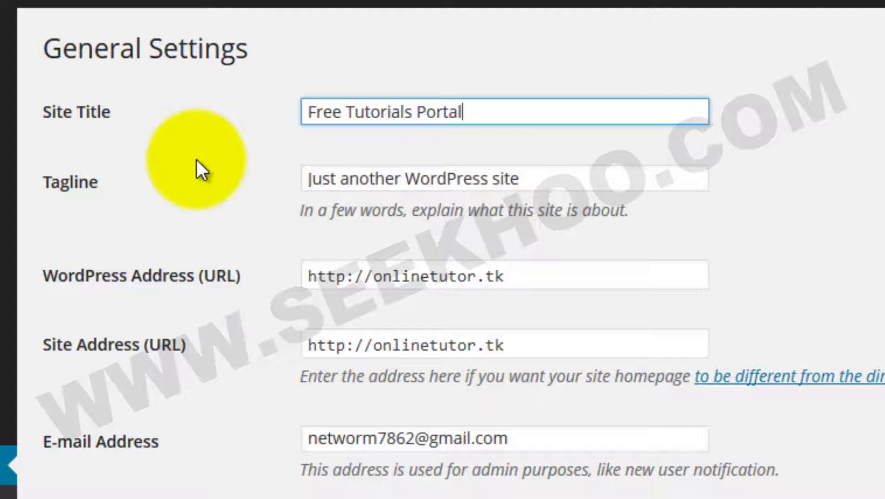
# Open the live site in a new browser tab and examine where its title and tagline appear in the header
pyautogui.moveTo(594, 179); pyautogui.dragTo(191, 186)
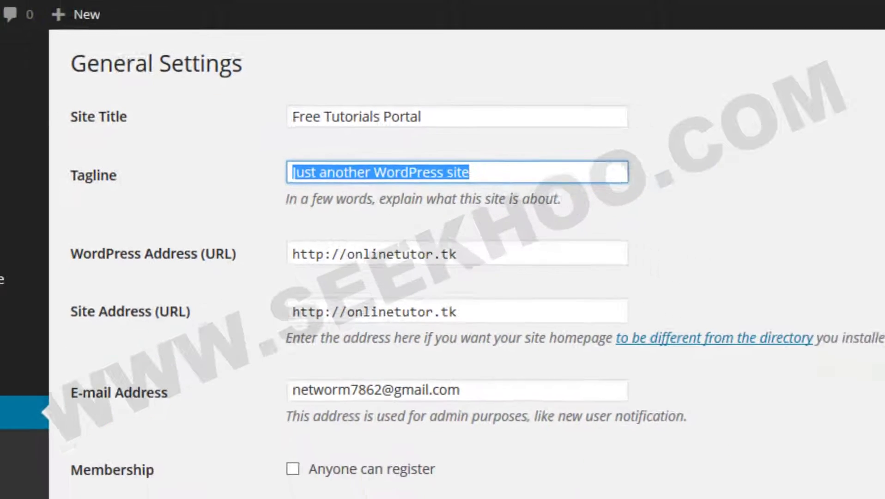
pyautogui.middleClick(23, 53)
pyautogui.click(596, 7)
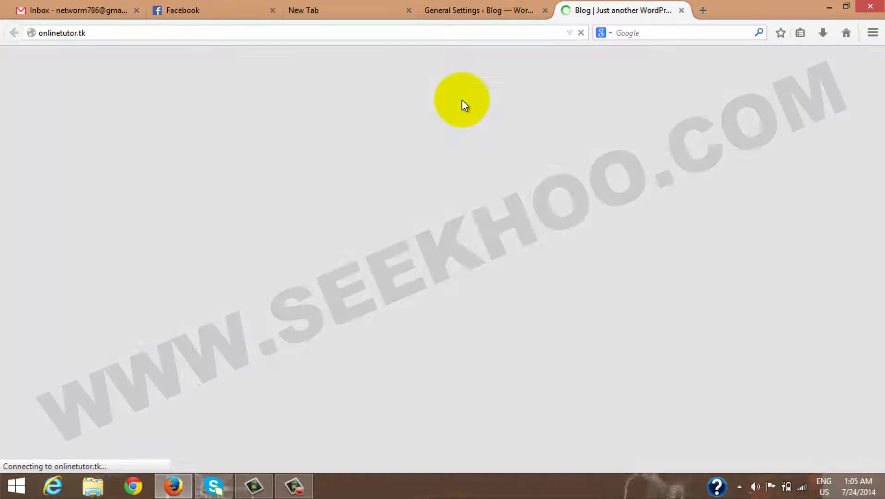
pyautogui.moveTo(157, 133); pyautogui.dragTo(322, 141)
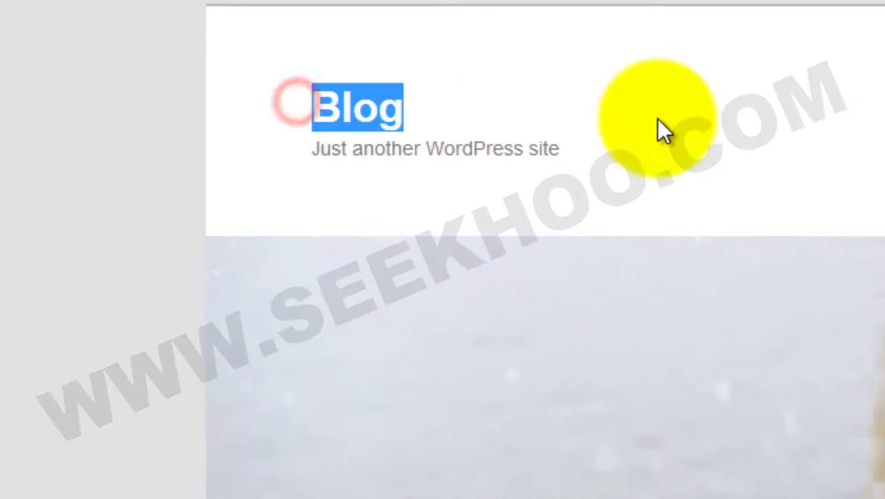
pyautogui.moveTo(577, 147); pyautogui.dragTo(303, 153)
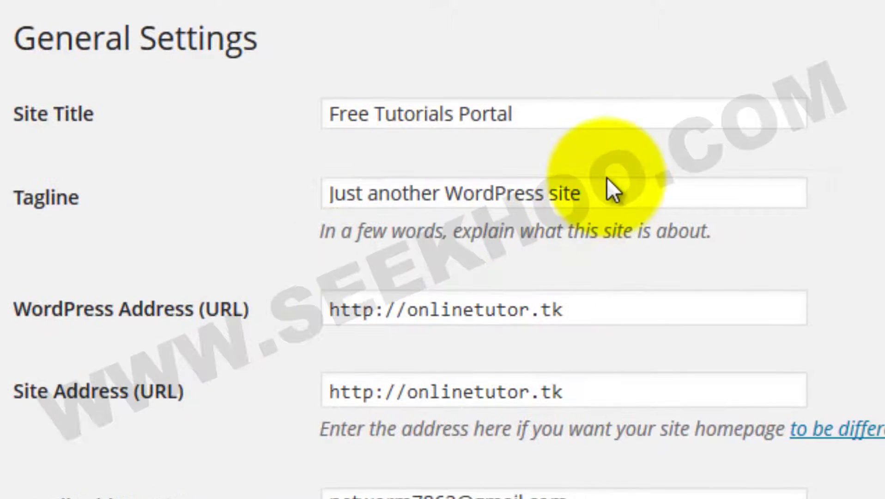
# Set the tagline to "Learn Anything From here" and save the general settings
pyautogui.moveTo(601, 194); pyautogui.dragTo(141, 243)
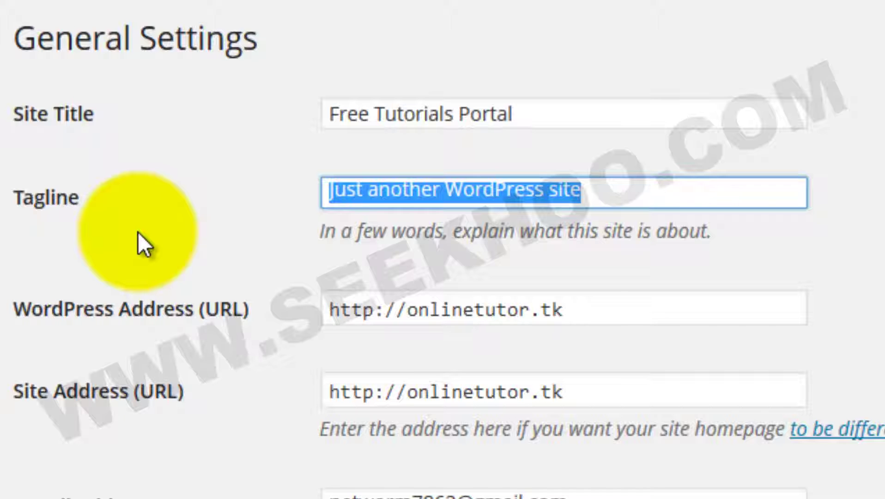
pyautogui.write('Learn Anything From here')
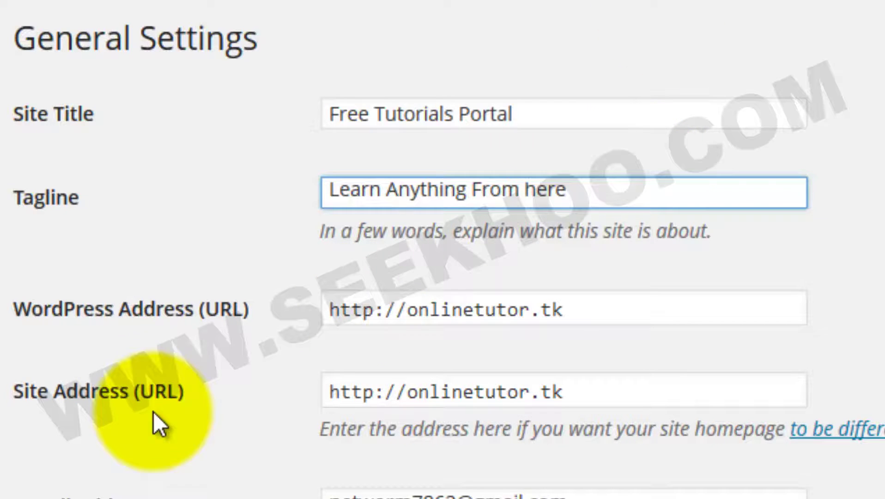
pyautogui.scroll(-5, 237, 410)
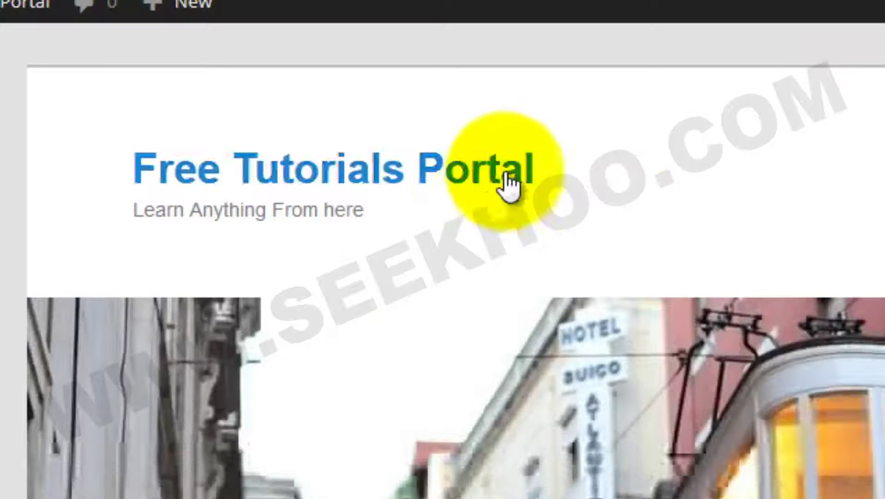
# Check the site title and tagline in the header of the reloaded live site
pyautogui.click(533, 168)
pyautogui.moveTo(533, 166); pyautogui.dragTo(99, 174)
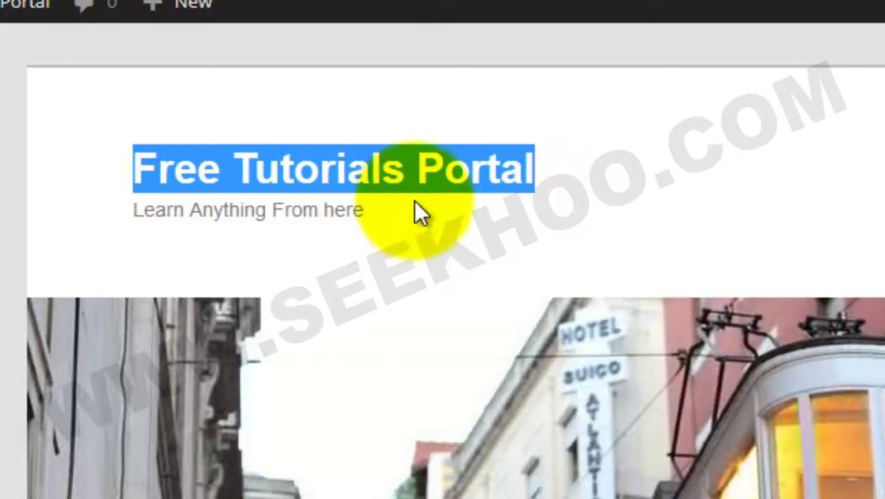
pyautogui.moveTo(415, 204); pyautogui.dragTo(81, 222)
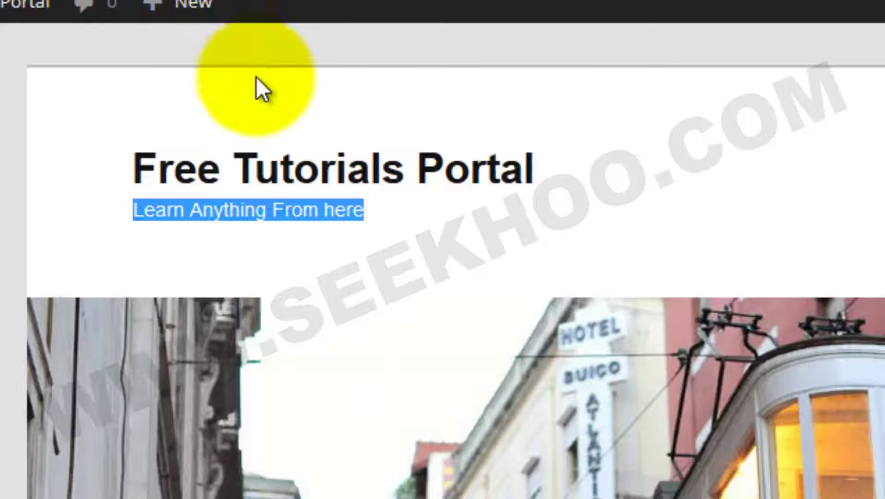
pyautogui.click(120, 25)
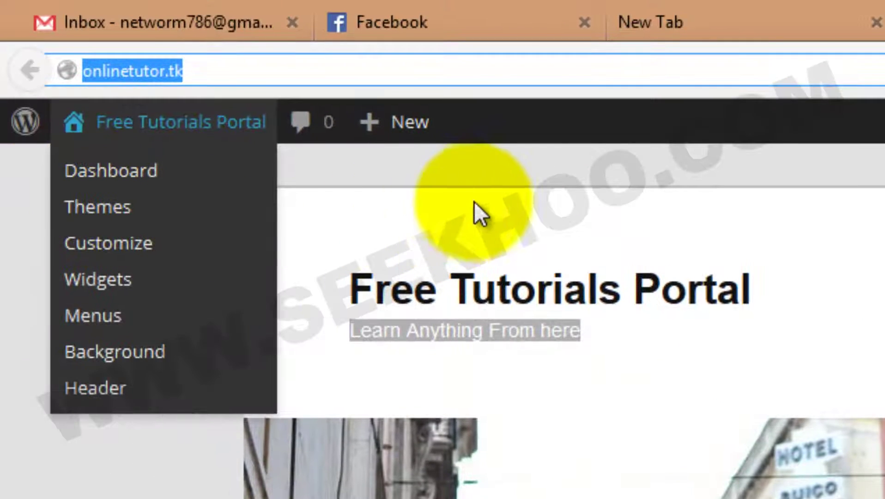
pyautogui.click(392, 157)
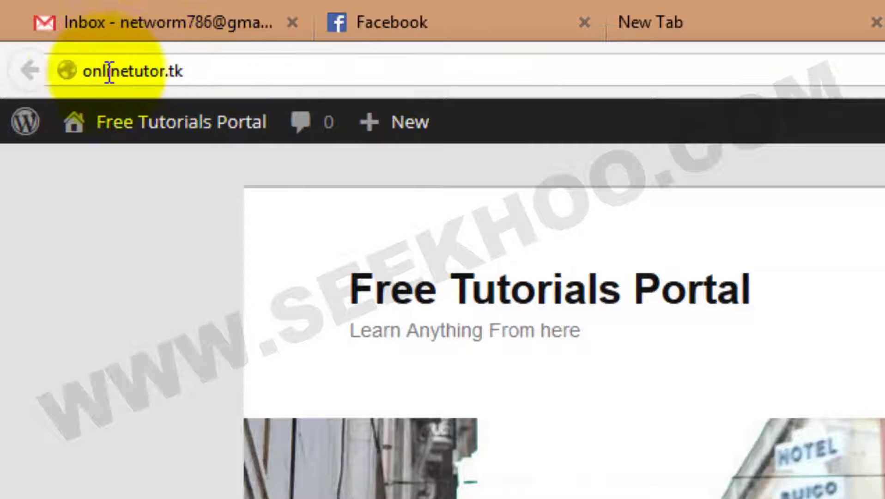
pyautogui.click(80, 72)
pyautogui.click(80, 72)
pyautogui.click(82, 72)
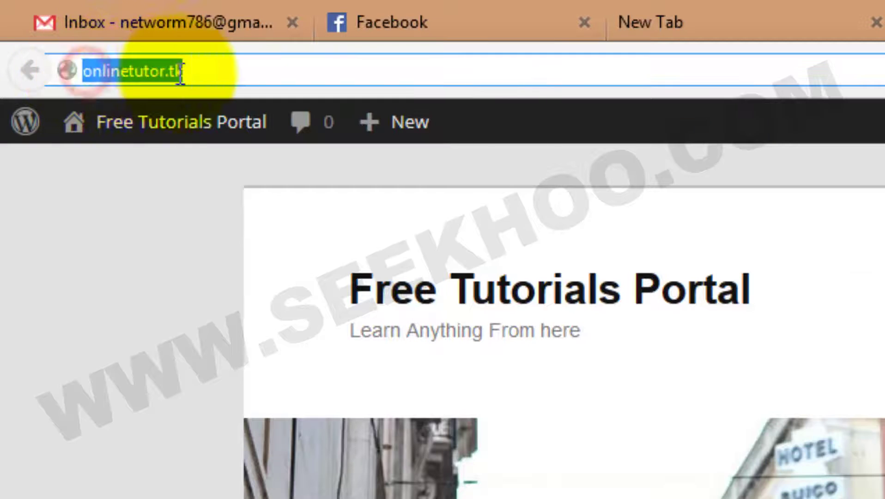
pyautogui.click(83, 72)
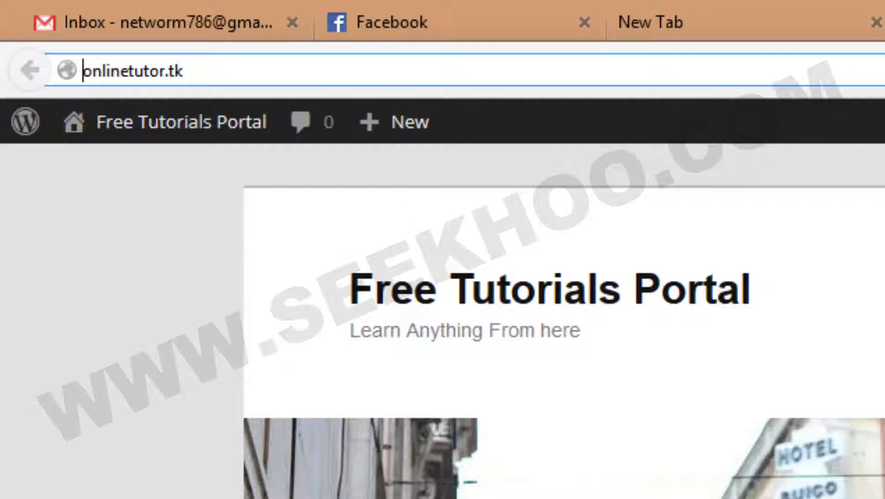
pyautogui.write('22')
pyautogui.press('BackSpace')
pyautogui.press('BackSpace')
pyautogui.write('www')
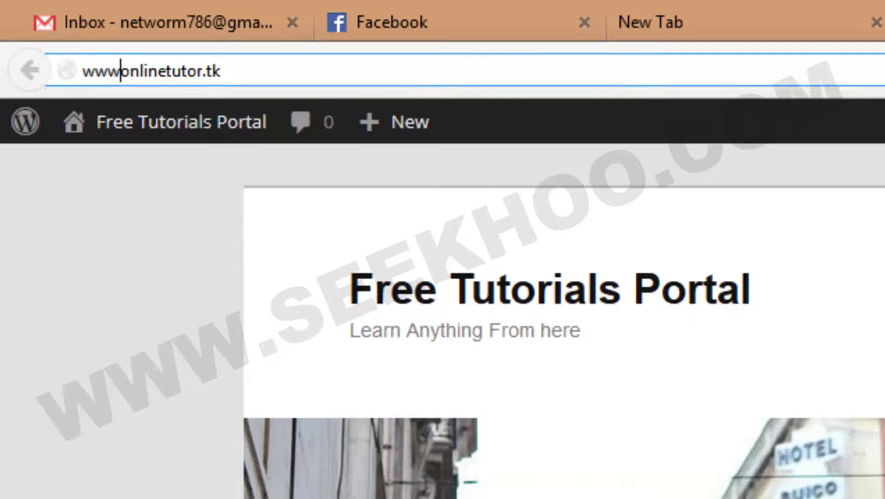
pyautogui.write('.')
pyautogui.press('Return')
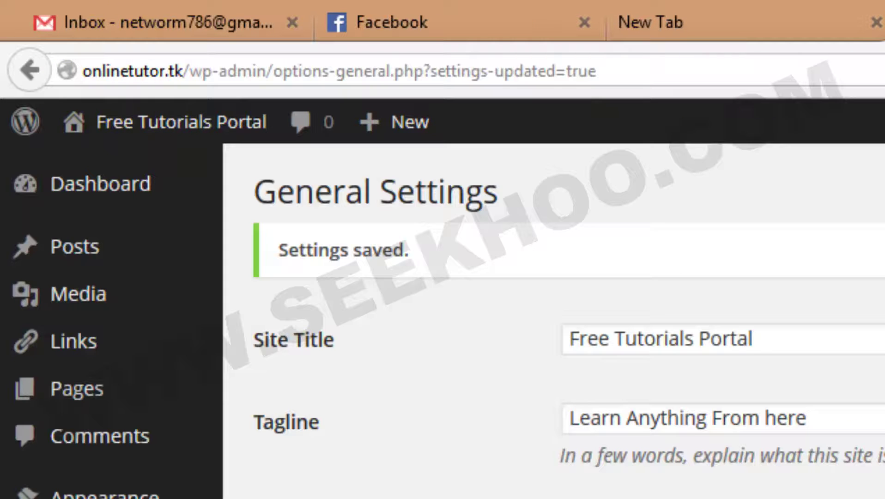
pyautogui.click(883, 9)
pyautogui.click(583, 389)
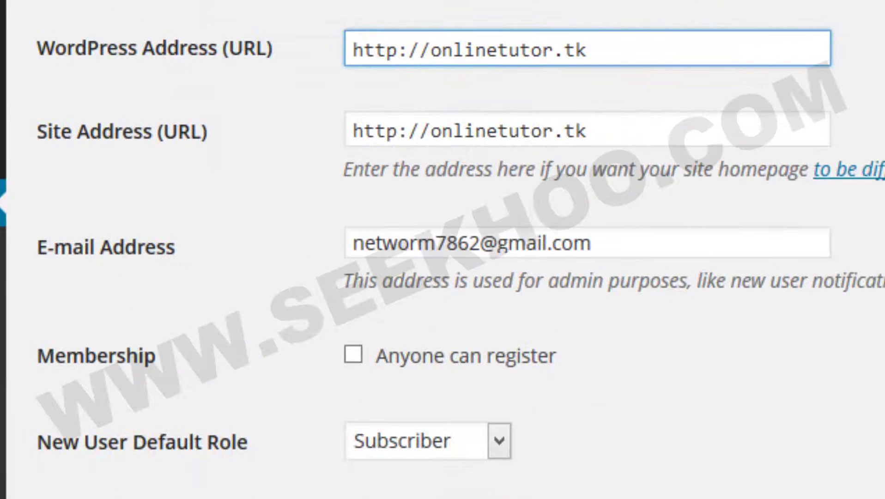
pyautogui.write('www.')
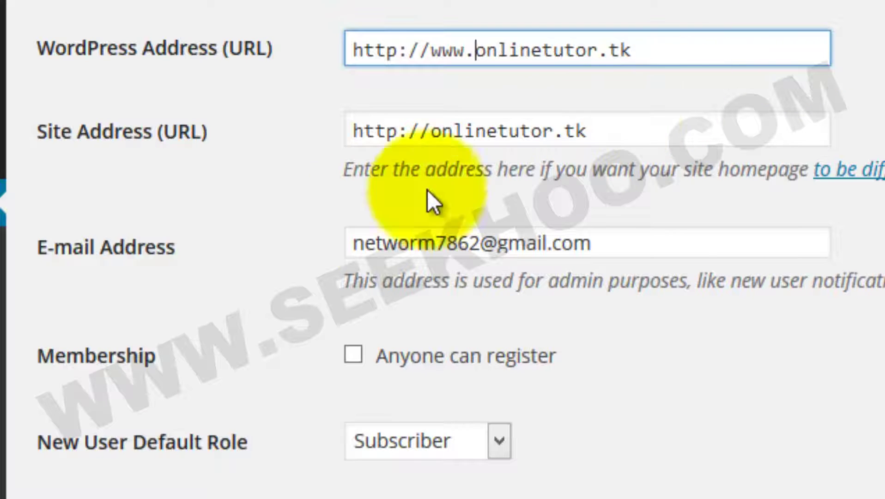
pyautogui.click(431, 130)
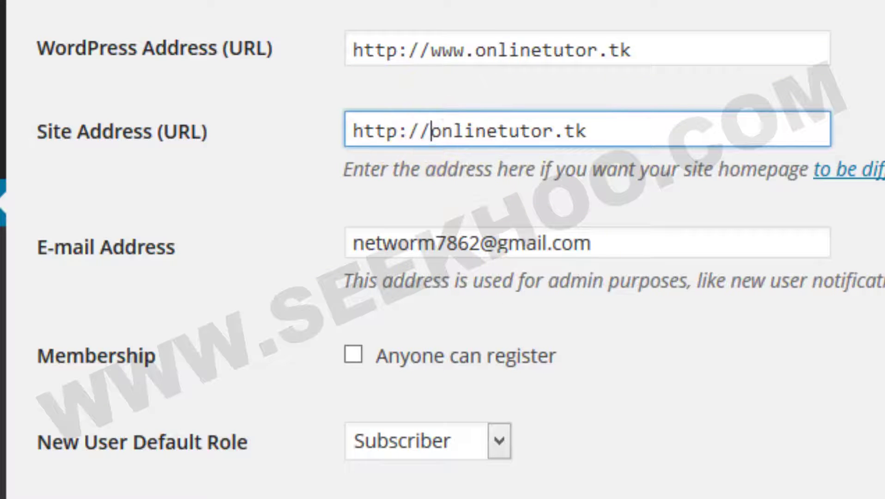
pyautogui.write('www.')
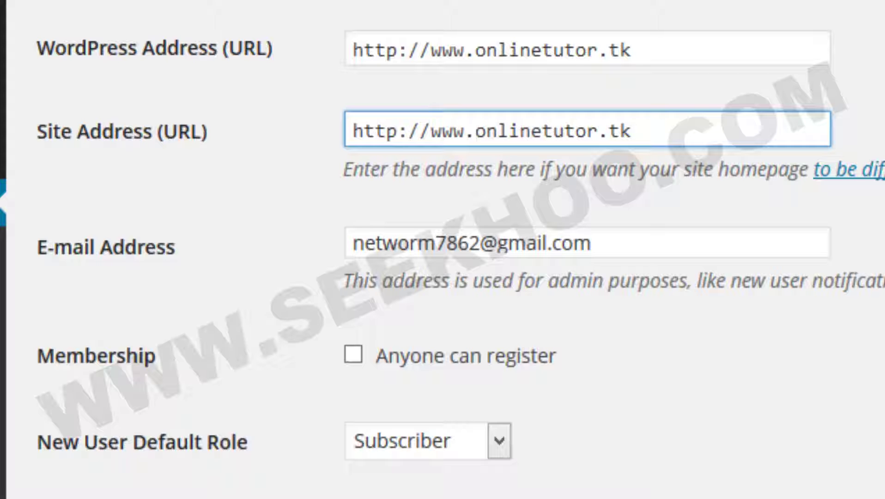
pyautogui.moveTo(670, 243); pyautogui.dragTo(267, 240)
pyautogui.scroll(-5, 281, 231)
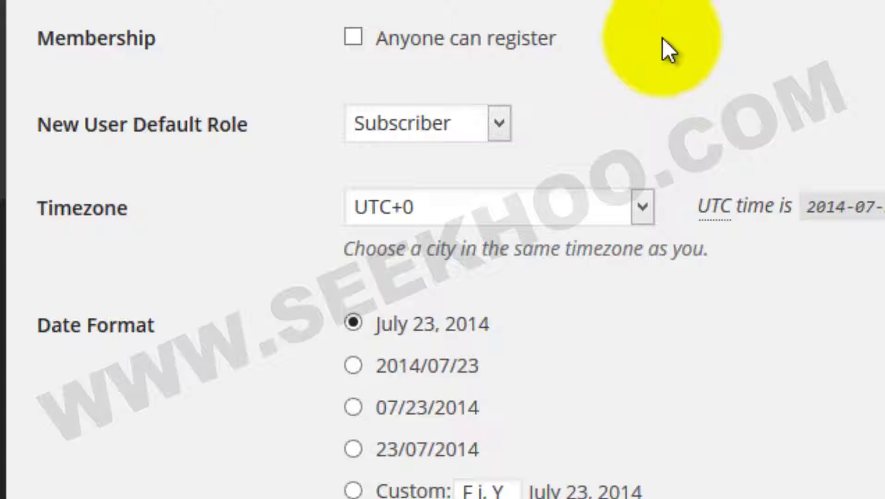
# Examine the roles offered for the New User Default Role in the General settings
pyautogui.click(503, 116)
pyautogui.click(503, 116)
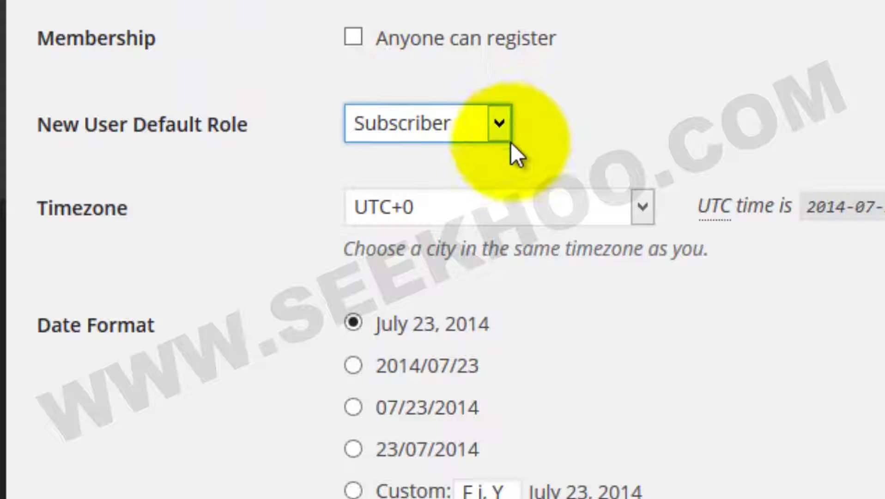
pyautogui.click(508, 121)
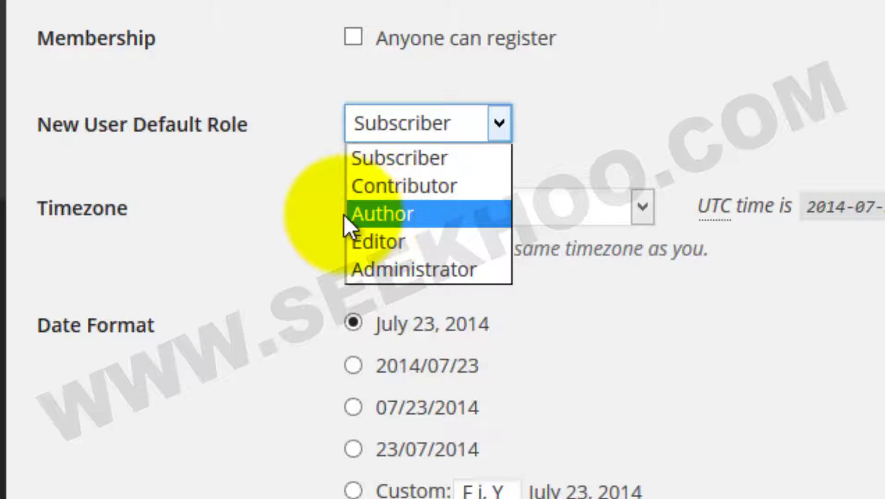
pyautogui.click(310, 219)
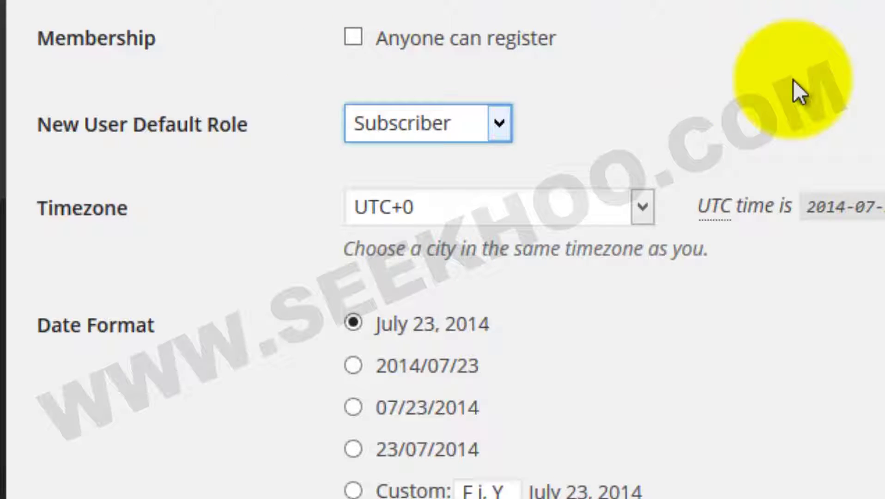
# Review the www addresses in the General settings and save the changes
pyautogui.scroll(-2, 442, 249)
pyautogui.scroll(3, 443, 250)
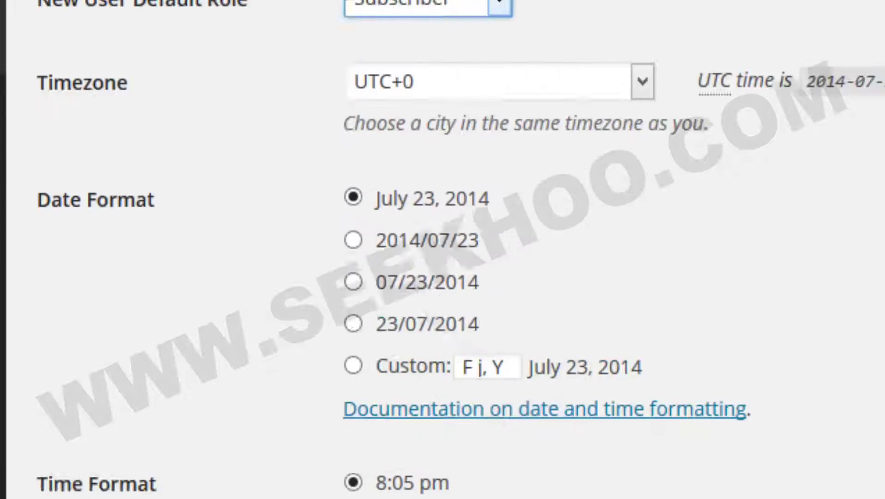
pyautogui.scroll(4, 443, 250)
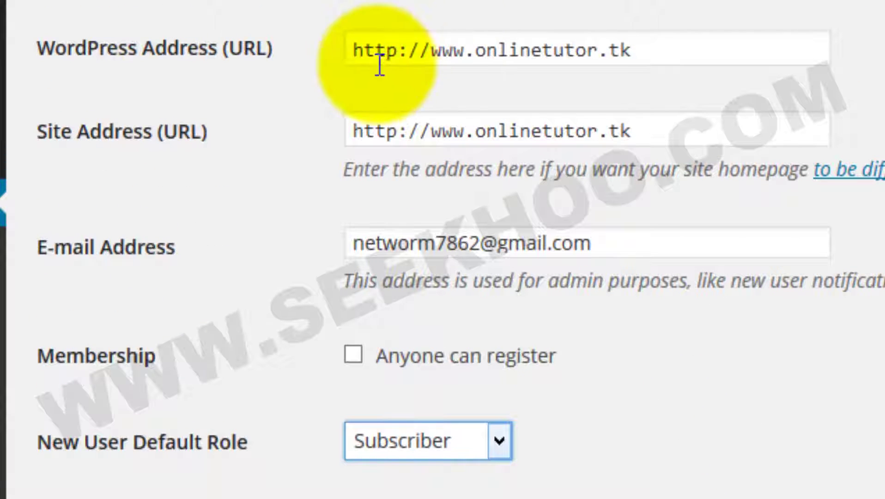
pyautogui.scroll(-15, 325, 163)
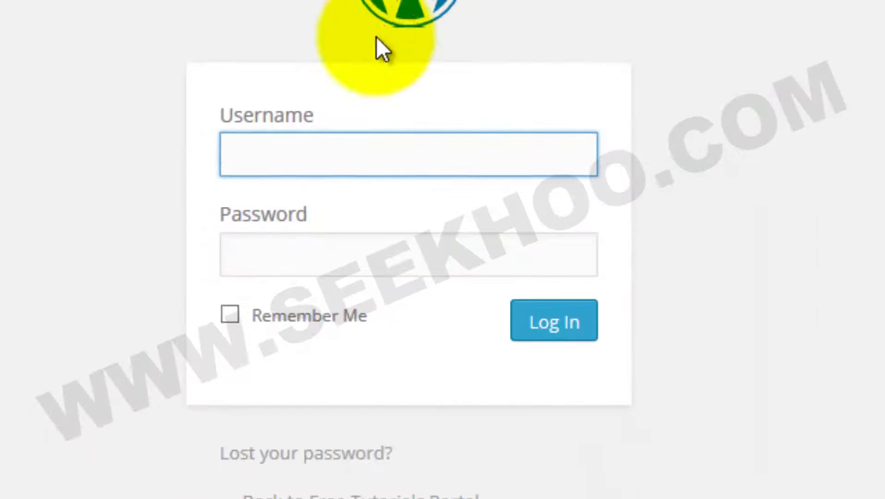
# Log back in to WordPress with the account's username and password, and reload the live site's home page to check its address
pyautogui.click(324, 161)
pyautogui.click(381, 185)
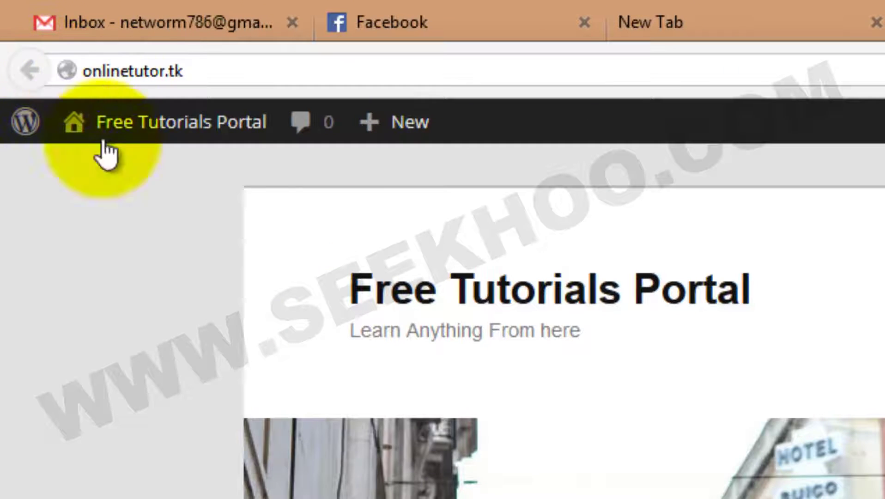
pyautogui.moveTo(105, 136)
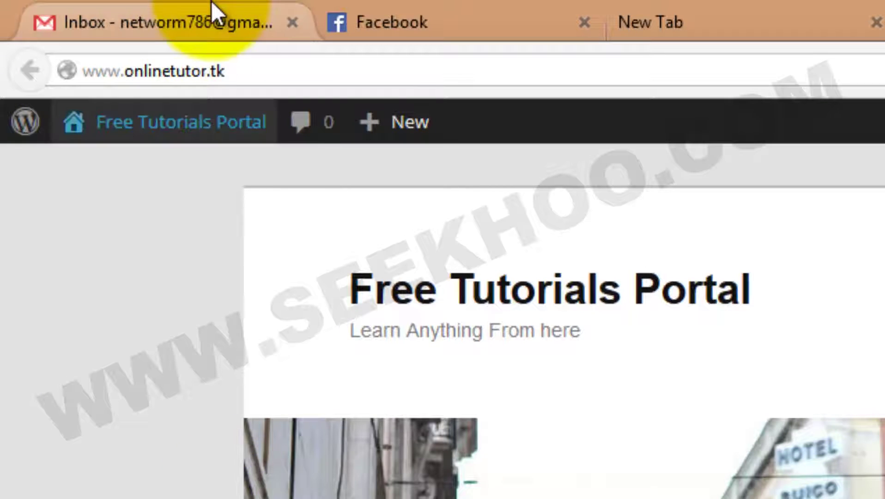
pyautogui.moveTo(152, 123)
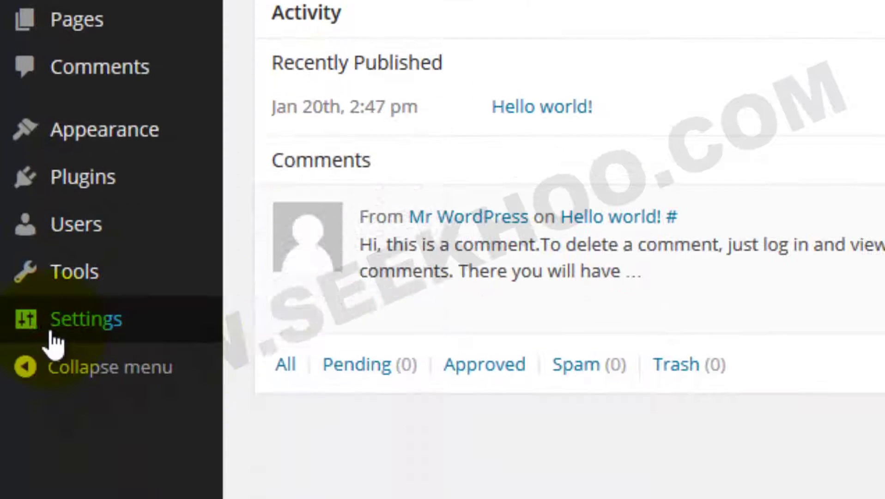
# Open the Writing settings and toggle the emoticon-to-graphics conversion off and back on
pyautogui.moveTo(54, 348)
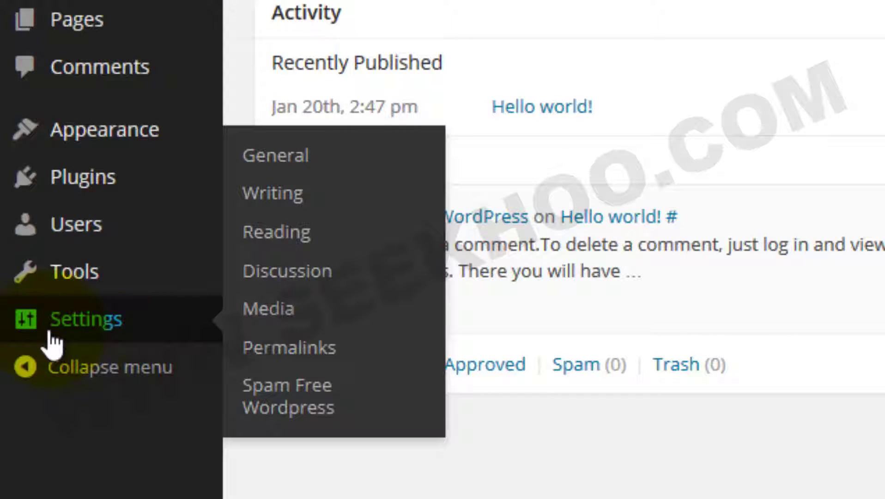
pyautogui.click(307, 203)
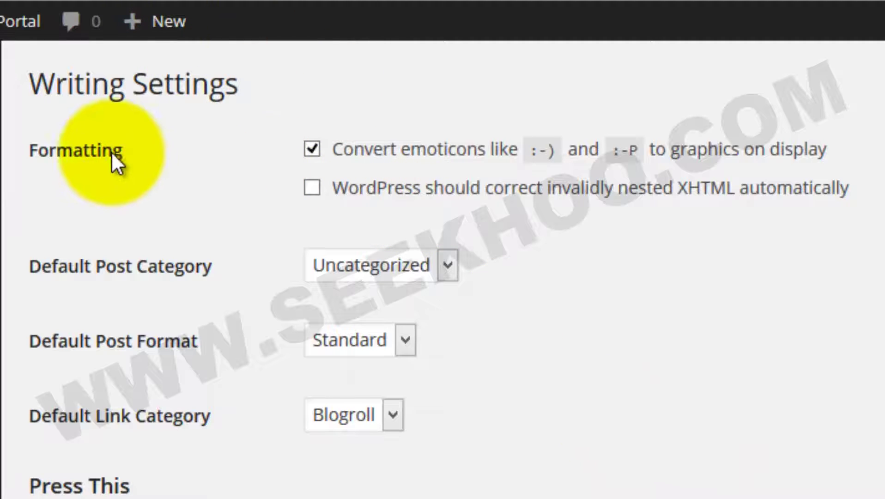
pyautogui.doubleClick(310, 152)
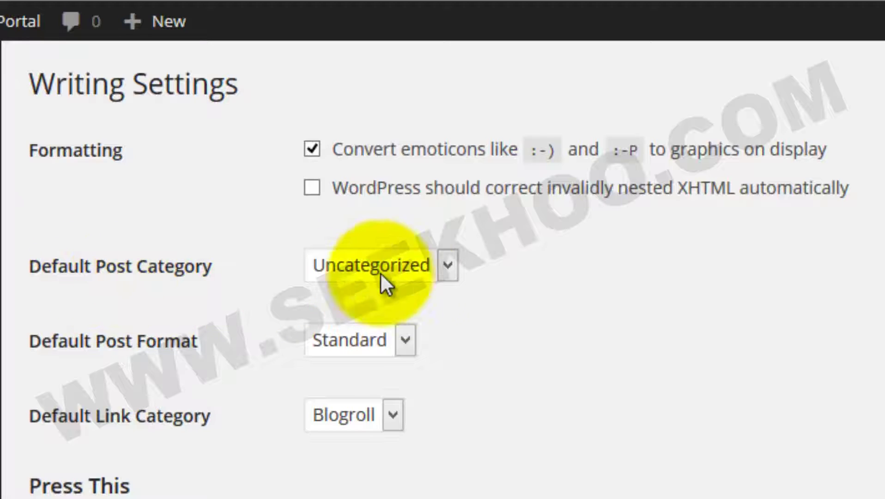
# Examine the categories available for the Default Post Category in the Writing settings
pyautogui.click(440, 268)
pyautogui.click(440, 268)
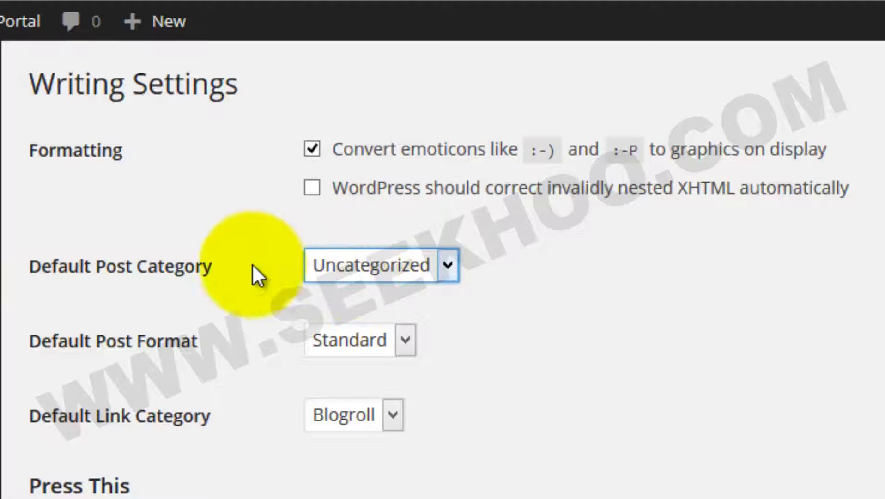
pyautogui.click(447, 262)
pyautogui.click(446, 261)
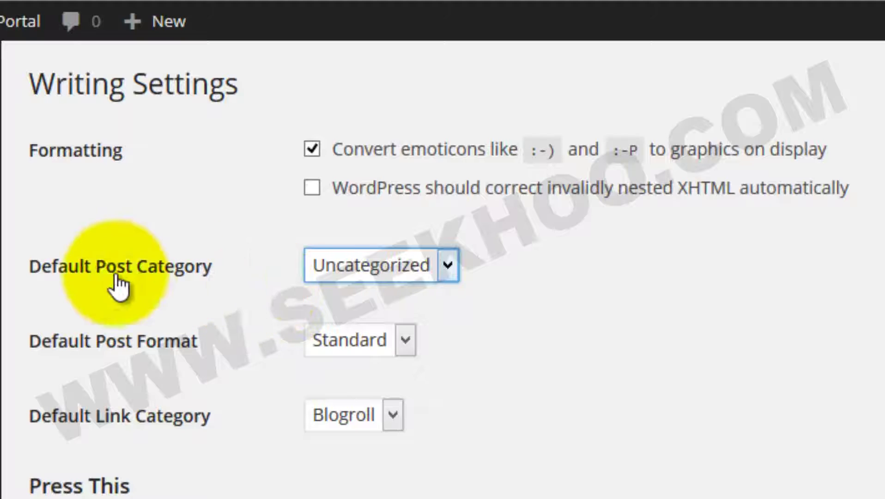
pyautogui.click(434, 264)
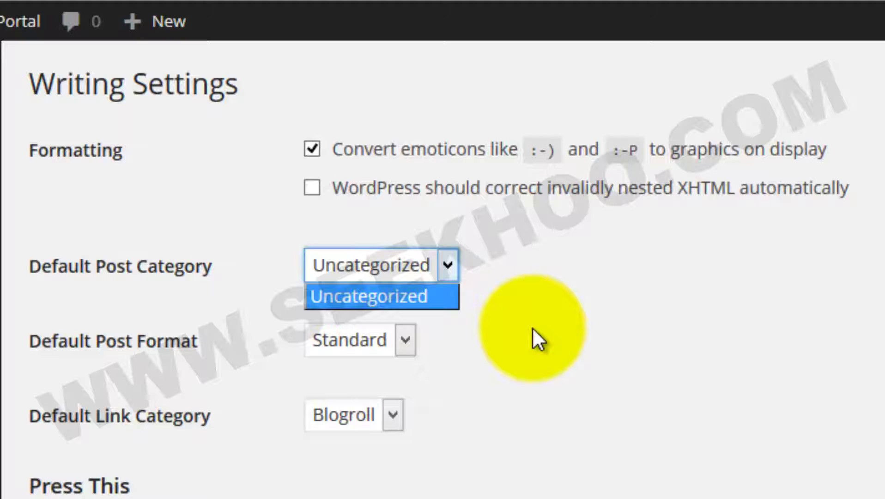
pyautogui.click(499, 313)
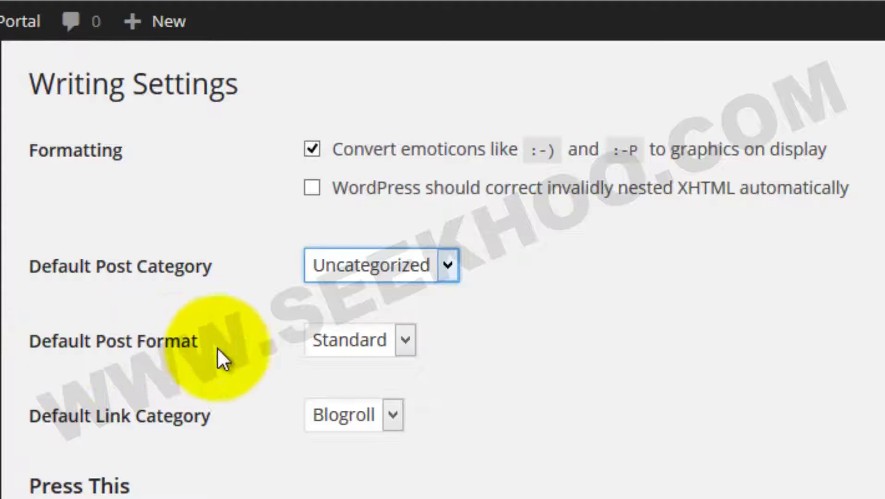
# Examine the formats available for the Default Post Format, such as Standard, Aside, Chat and Gallery
pyautogui.click(405, 340)
pyautogui.click(405, 342)
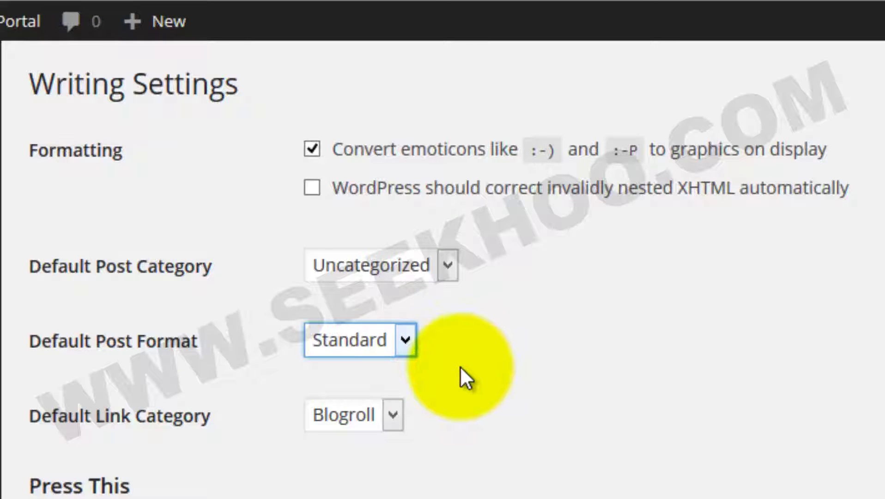
pyautogui.click(407, 342)
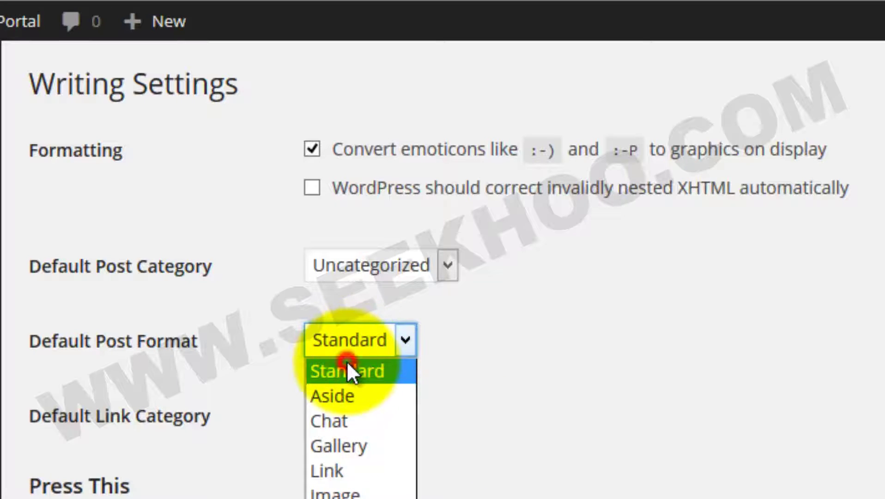
pyautogui.click(499, 367)
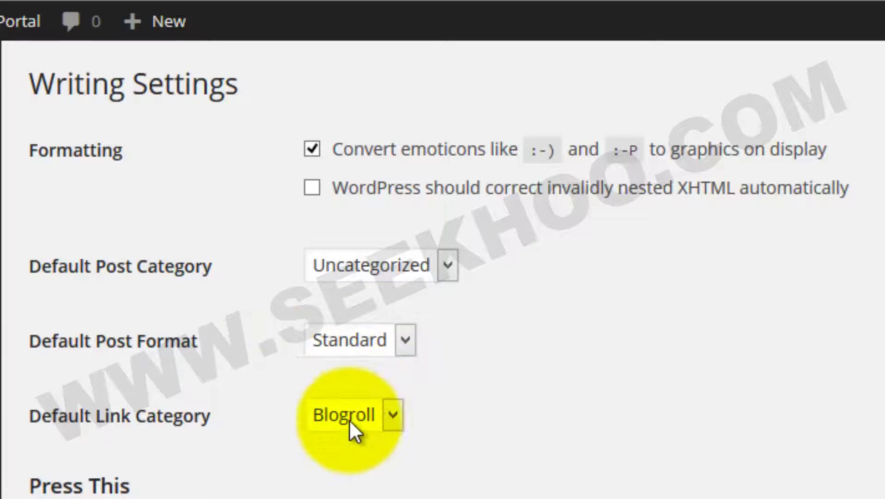
# Select the existing ping URL in the Update Services box and minimise the browser to reach the desktop
pyautogui.scroll(-10, 476, 305)
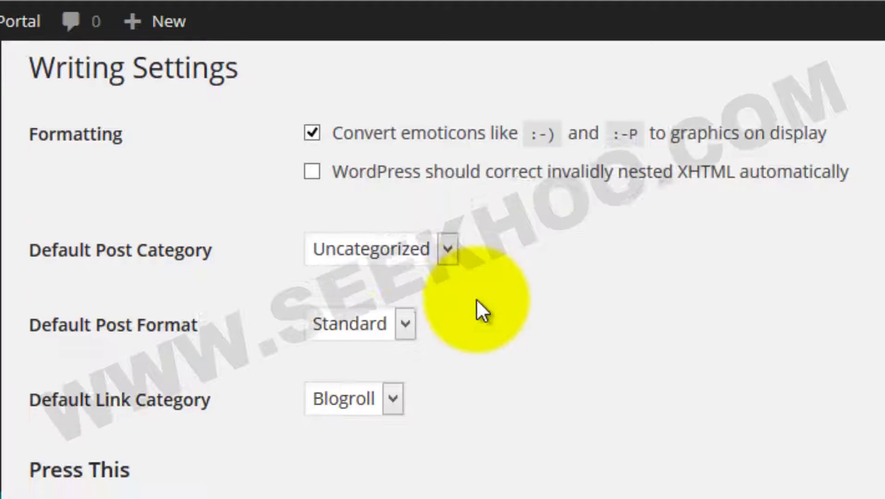
pyautogui.scroll(-10, 465, 291)
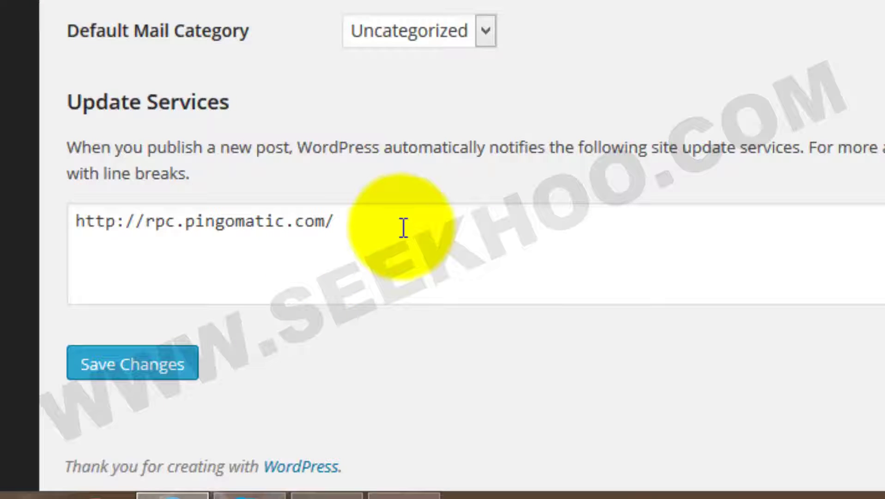
pyautogui.moveTo(389, 233); pyautogui.dragTo(69, 194)
pyautogui.click(606, 188)
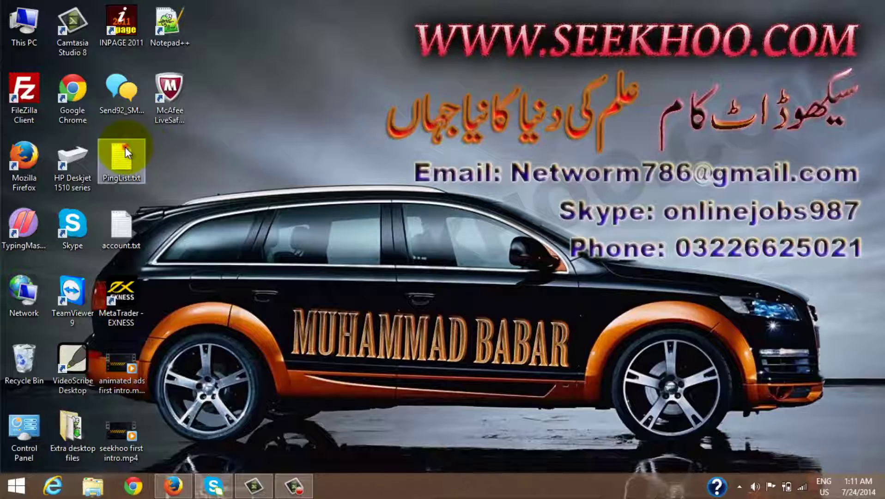
# Open PingList.txt from the desktop and look through its list of ping service URLs
pyautogui.doubleClick(125, 147)
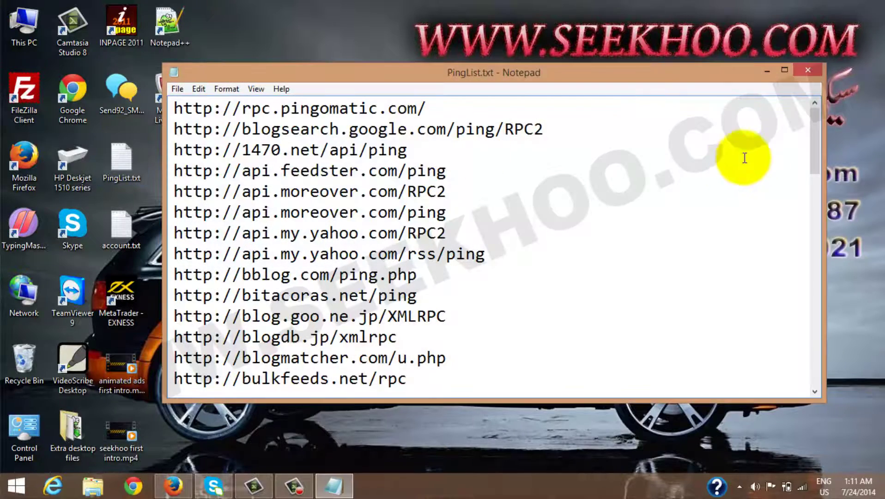
pyautogui.moveTo(814, 134)
pyautogui.mouseDown()
pyautogui.moveTo(816, 306)
pyautogui.moveTo(825, 344)
pyautogui.moveTo(815, 124)
pyautogui.mouseUp()
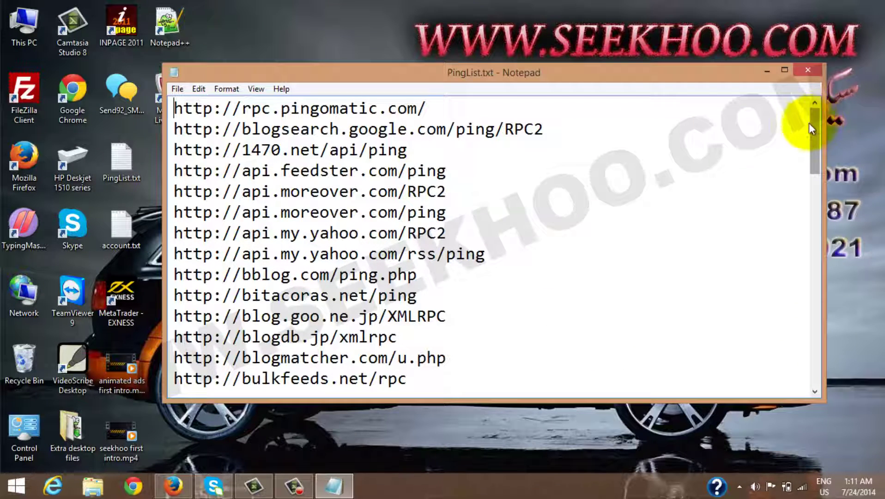
pyautogui.moveTo(817, 139); pyautogui.dragTo(801, 102)
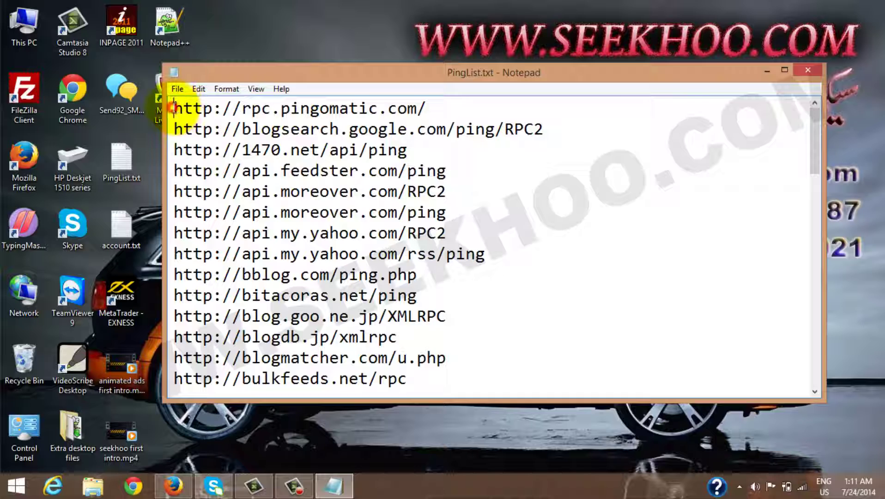
# Select all the ping service URLs in PingList.txt and copy them
pyautogui.moveTo(174, 107); pyautogui.dragTo(513, 438)
pyautogui.hotkey('ctrl', 'a')
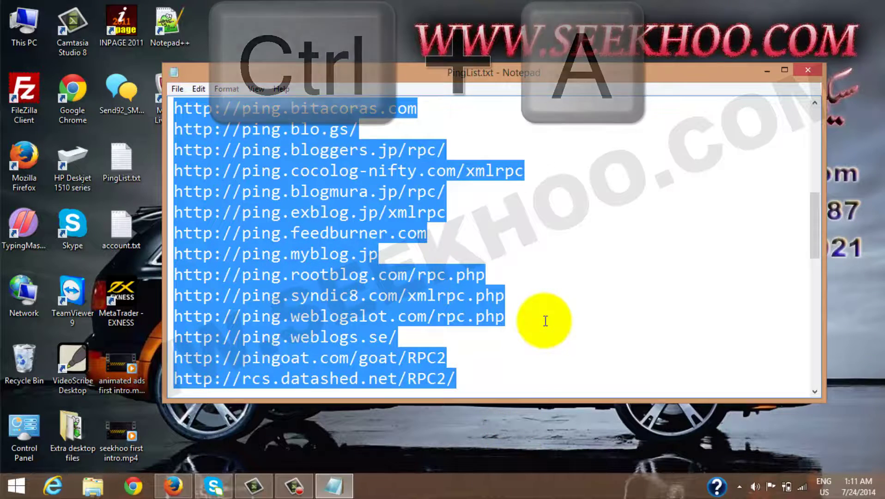
pyautogui.scroll(-9, 543, 322)
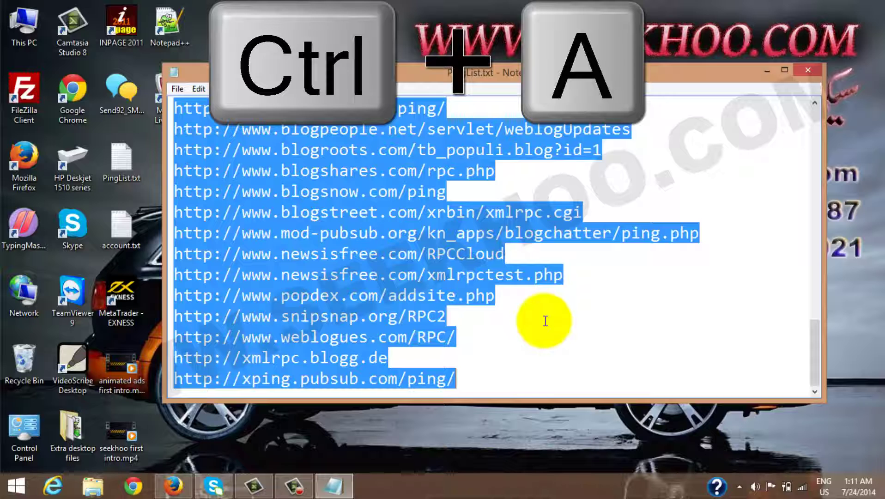
pyautogui.rightClick(295, 281)
pyautogui.click(324, 323)
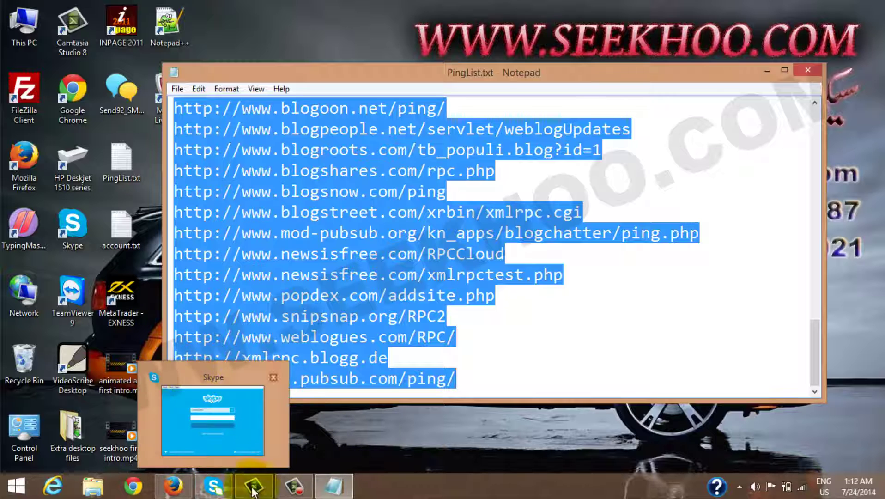
# Switch back to Firefox, replace the selected Update Services URL with the copied ping list, and save the Writing settings
pyautogui.click(183, 491)
pyautogui.click(308, 327)
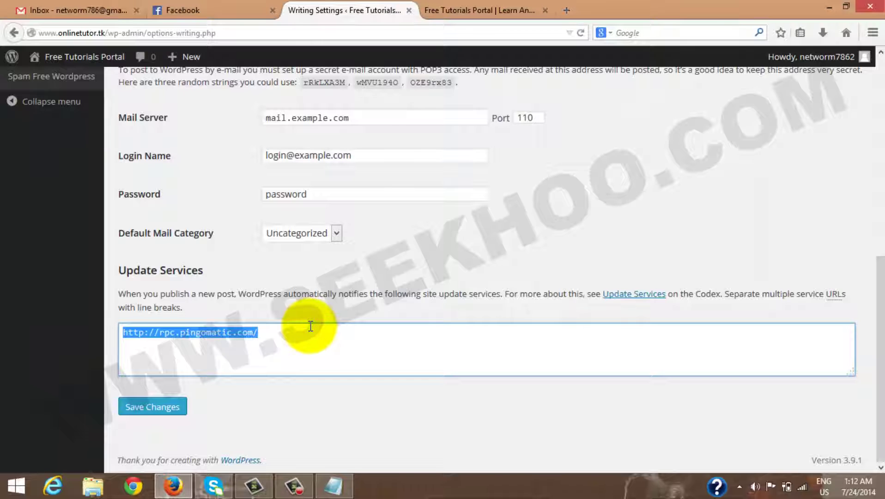
pyautogui.hotkey('ctrl', 'v')
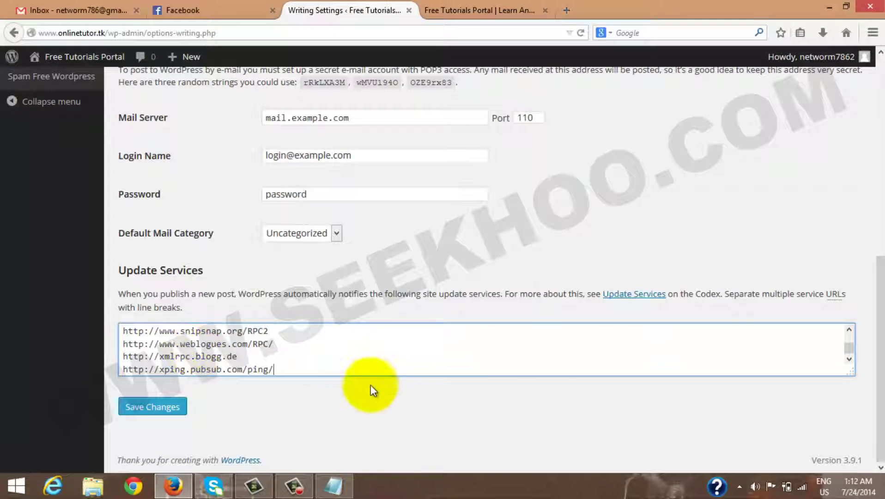
pyautogui.click(183, 409)
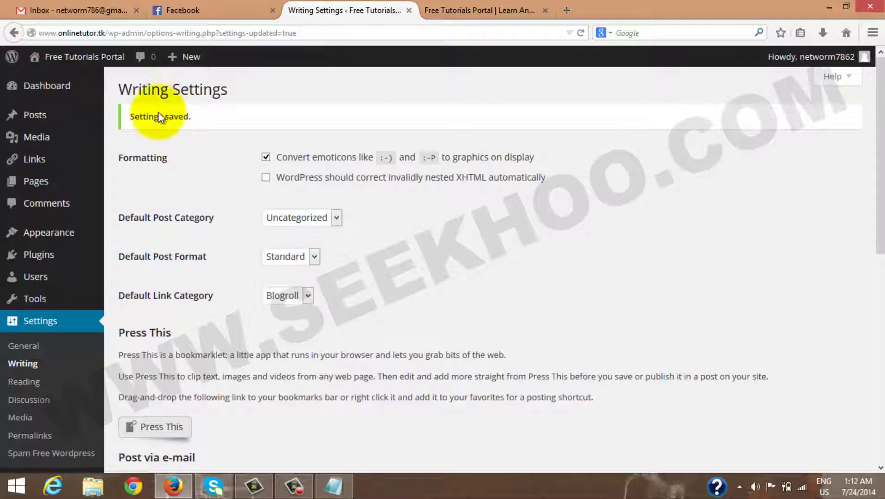
# View the live site's home page and examine how its header, menu and blog posts are displayed
pyautogui.scroll(-3, 217, 142)
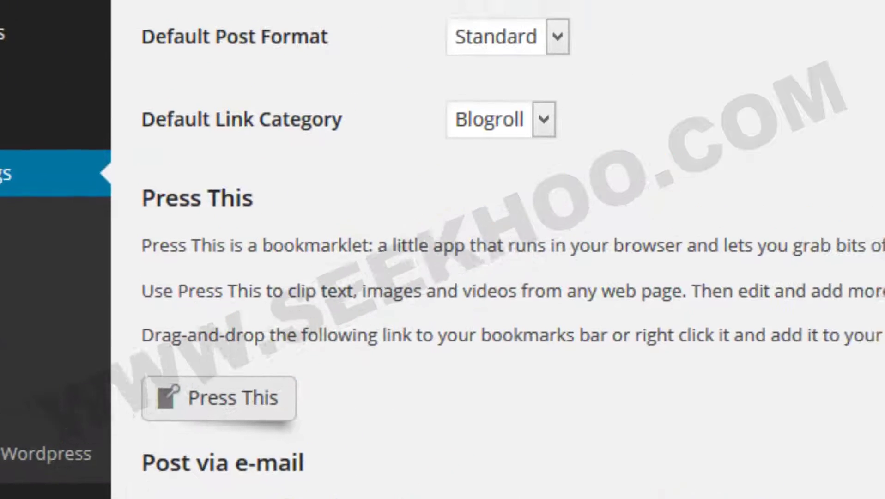
pyautogui.click(51, 215)
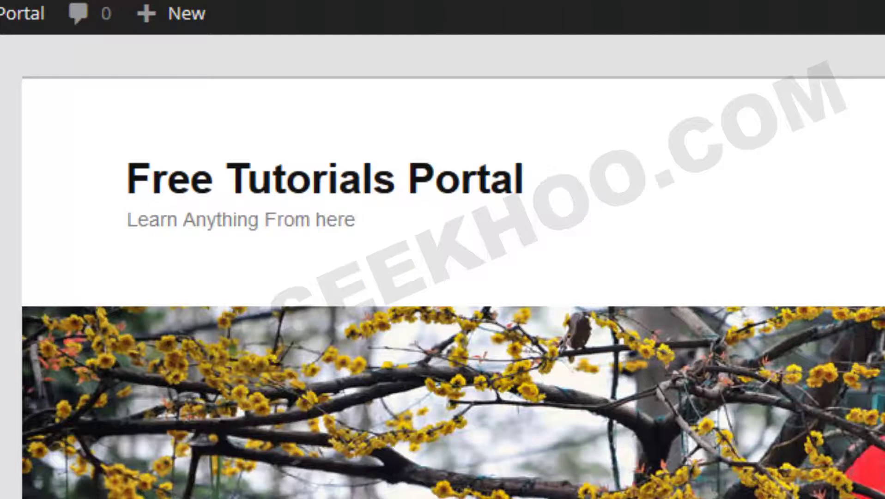
pyautogui.scroll(-10, 213, 485)
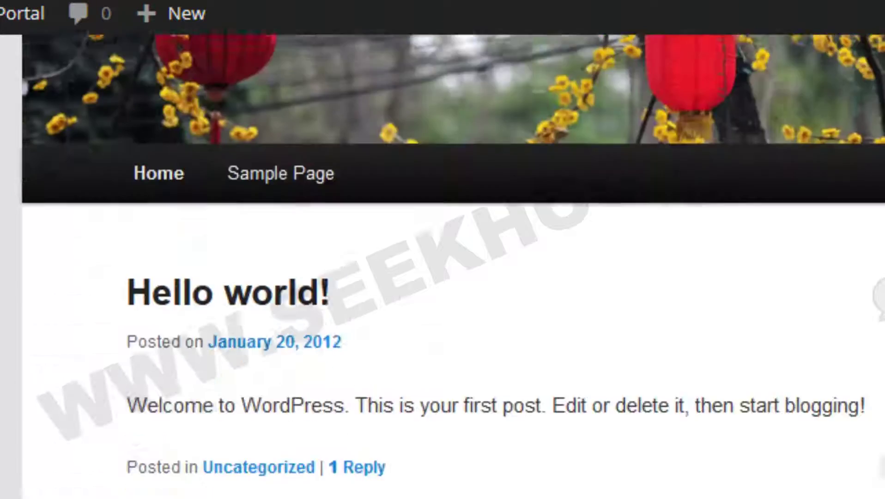
pyautogui.scroll(5, 214, 485)
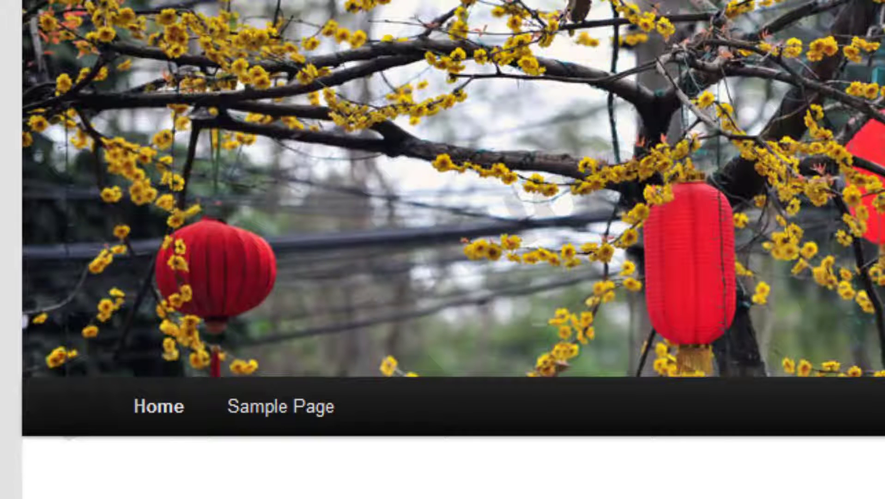
# Return to the Reading settings, try a static page as the front page display, and switch it back to Your latest posts
pyautogui.click(326, 10)
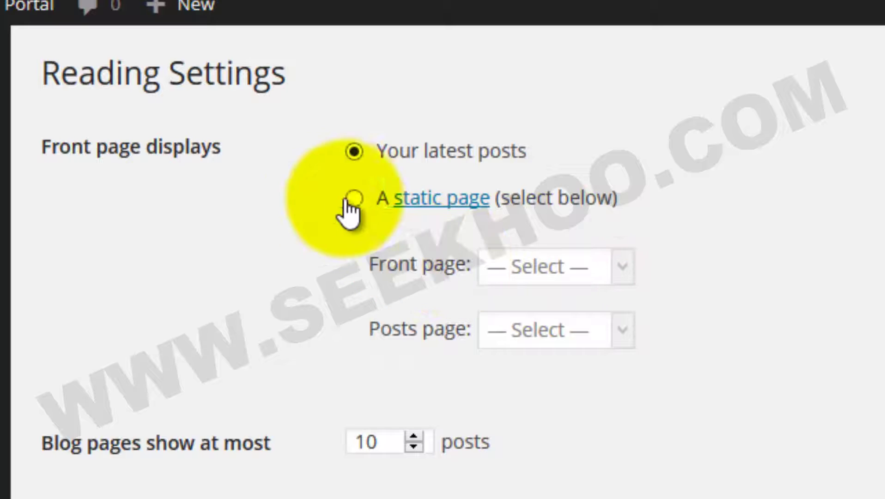
pyautogui.click(354, 198)
pyautogui.click(623, 267)
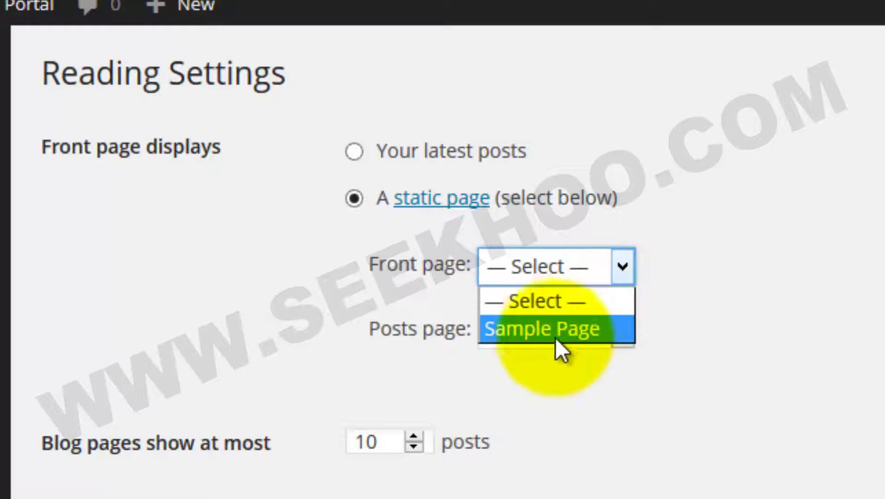
pyautogui.click(698, 375)
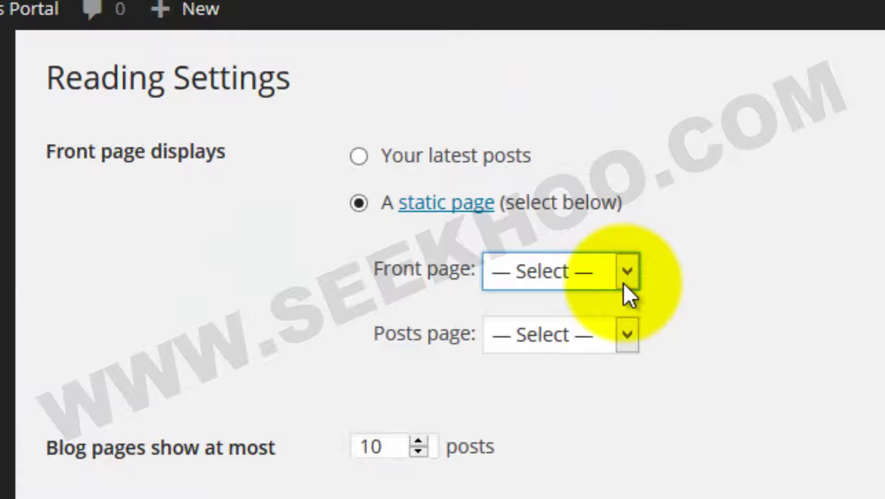
pyautogui.click(624, 284)
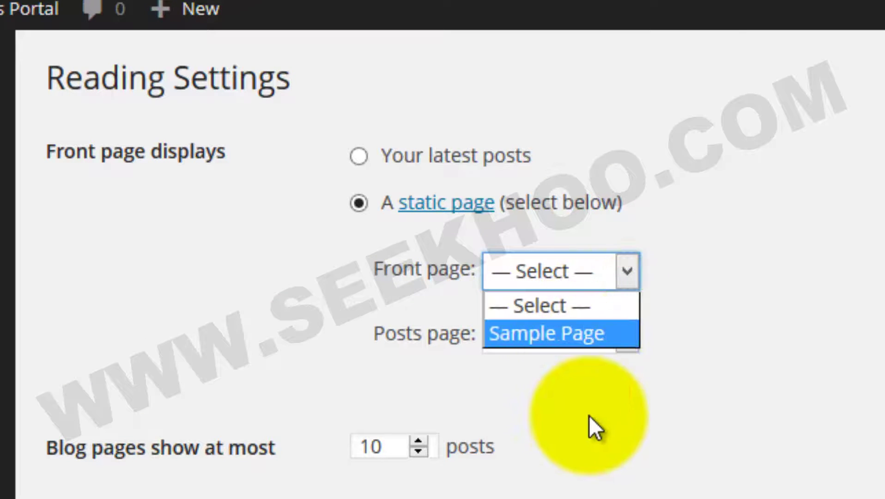
pyautogui.click(608, 407)
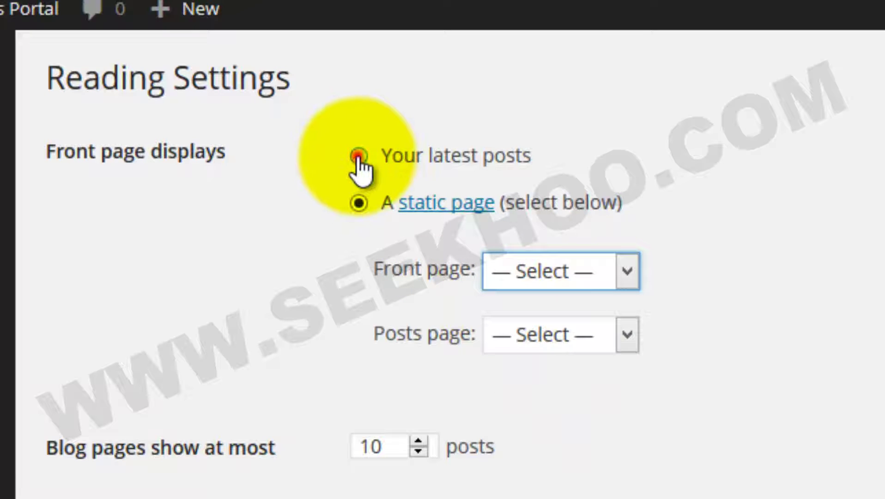
pyautogui.click(357, 157)
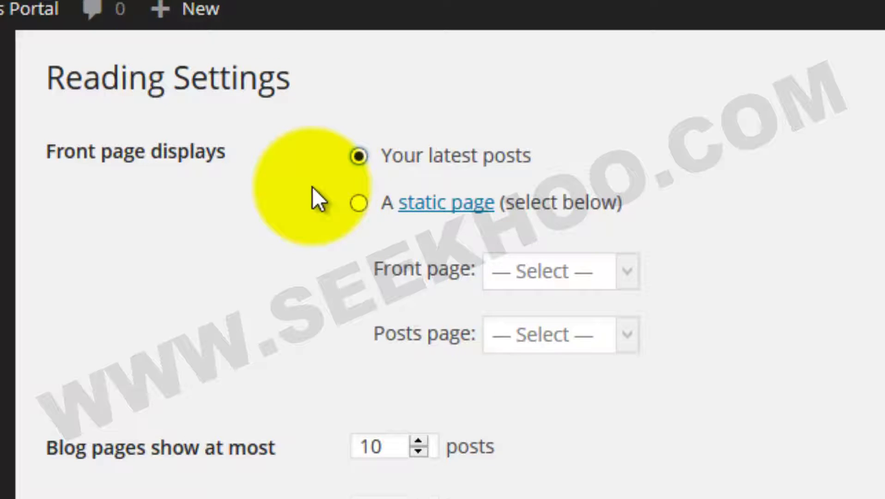
# Look over the live site's home page to see how the latest posts are displayed, and return to the Reading settings
pyautogui.scroll(-3, 313, 186)
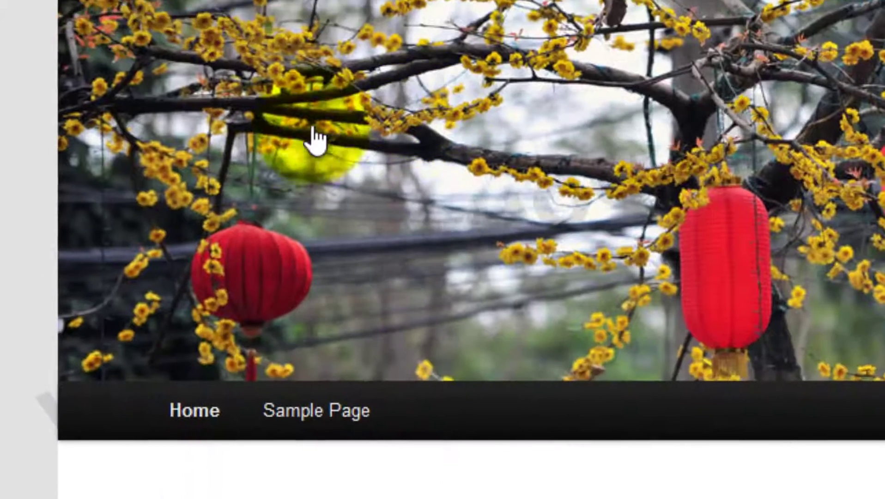
pyautogui.scroll(-5, 309, 139)
pyautogui.click(274, 133)
pyautogui.scroll(5, 323, 148)
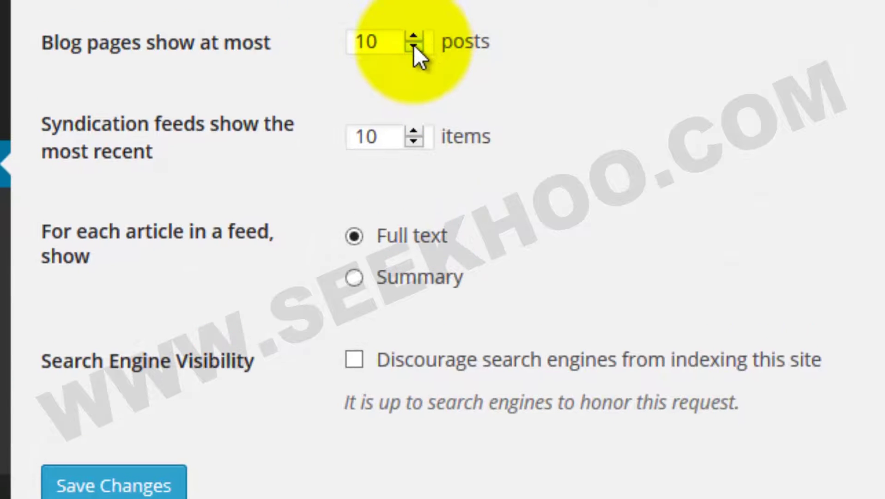
# Set blog pages to show at most 7 posts and syndication feeds to show the most recent 7 items
pyautogui.click(418, 33)
pyautogui.click(418, 34)
pyautogui.click(418, 33)
pyautogui.click(414, 140)
pyautogui.click(413, 140)
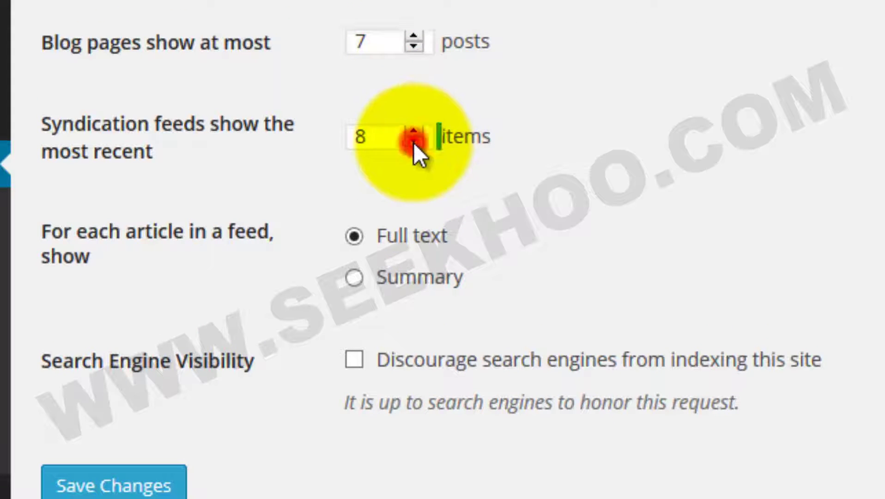
pyautogui.click(413, 139)
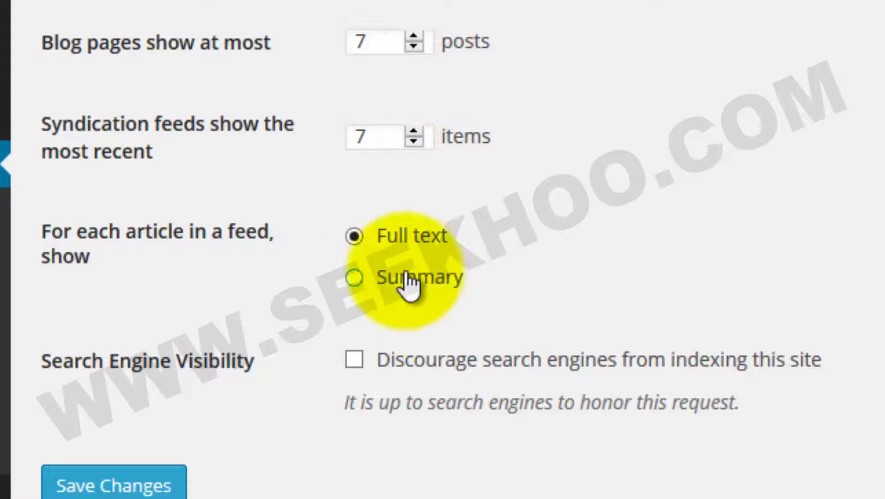
# Set each article in a feed to show as Summary and save the Reading settings
pyautogui.click(423, 244)
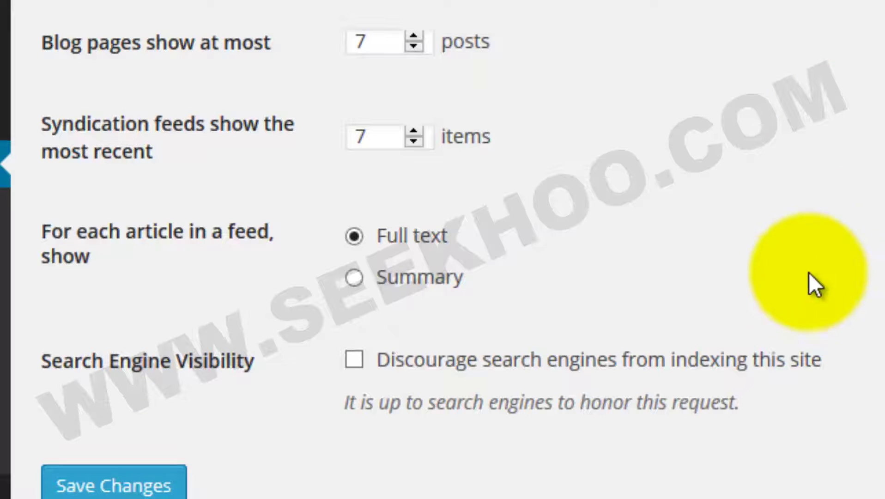
pyautogui.click(424, 285)
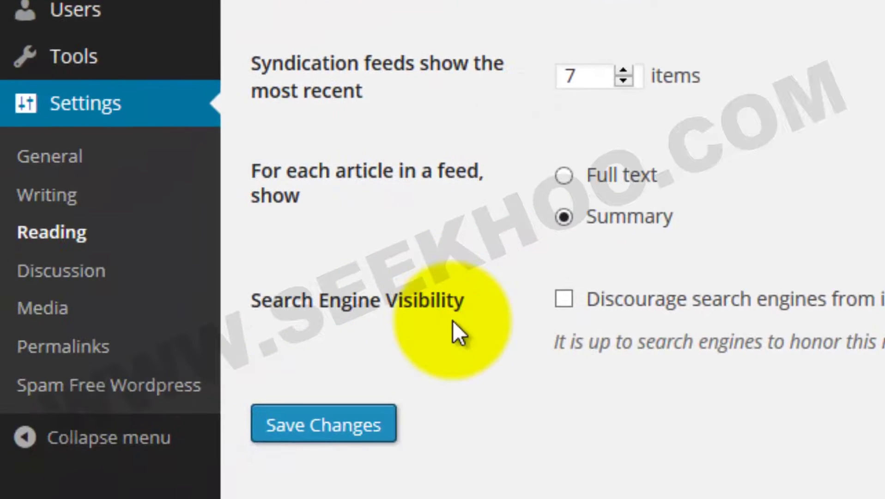
pyautogui.scroll(2, 453, 322)
# Open the Discussion settings and look through the article, comment, moderation, blacklist and avatar options
pyautogui.click(28, 271)
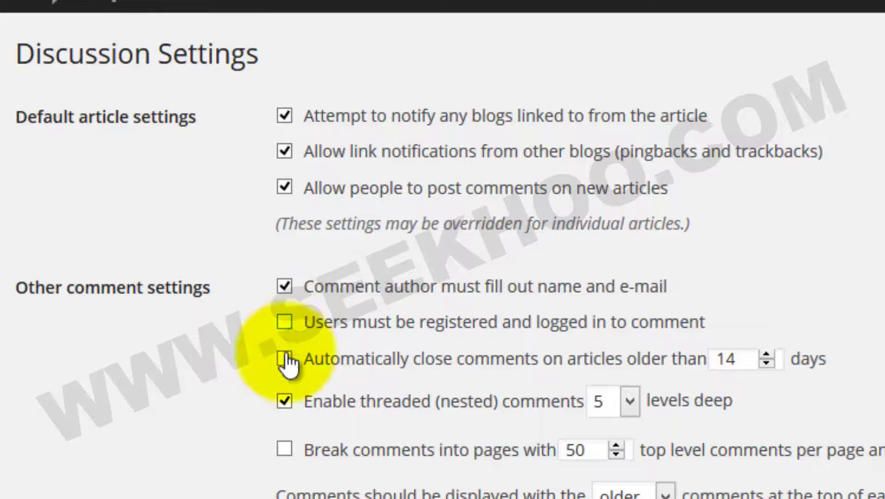
pyautogui.scroll(-15, 353, 381)
pyautogui.scroll(-12, 206, 397)
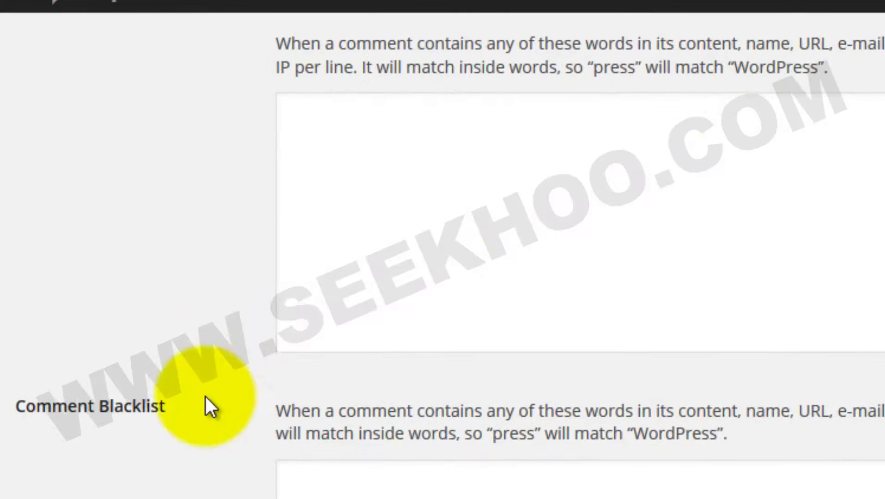
pyautogui.scroll(-5, 205, 396)
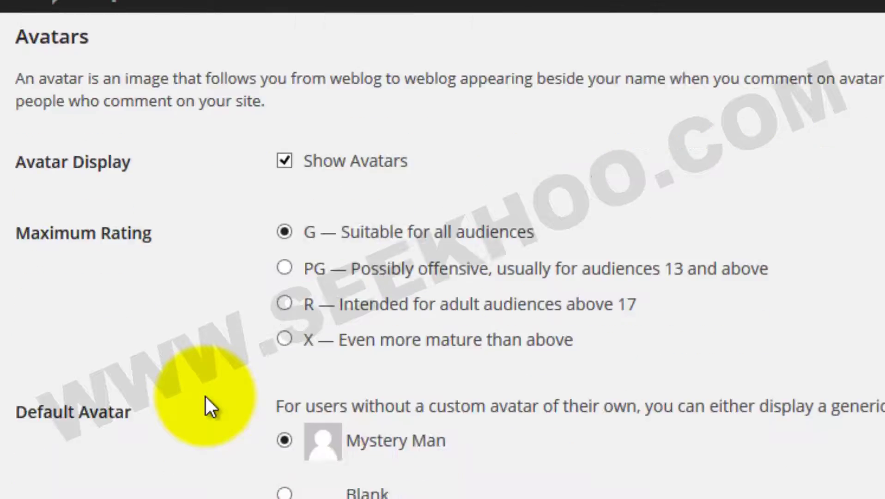
pyautogui.scroll(12, 205, 397)
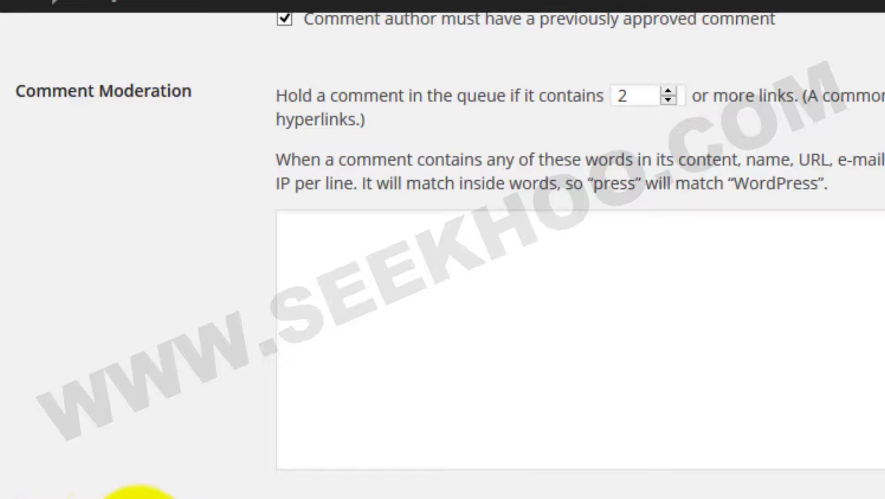
pyautogui.scroll(-5, 153, 495)
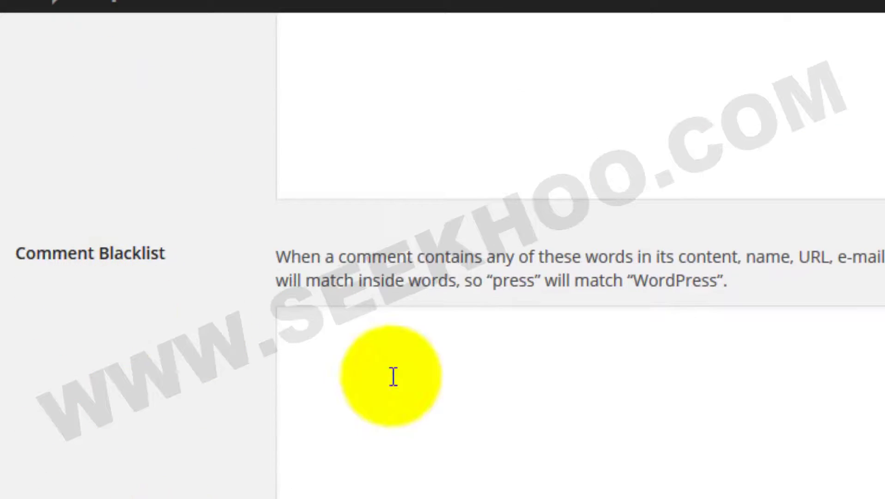
# Try entering "bitch," in the Comment Blacklist and delete the entry again
pyautogui.click(447, 398)
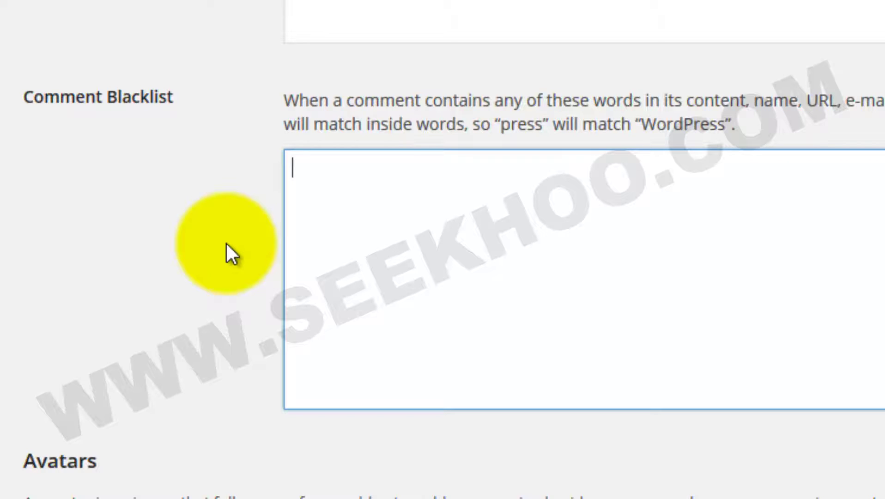
pyautogui.write('bitch')
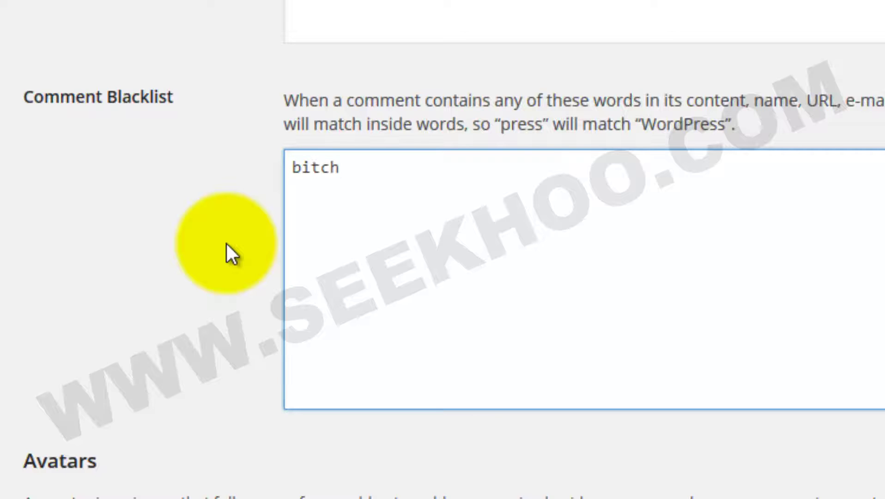
pyautogui.write(',')
pyautogui.moveTo(381, 166); pyautogui.dragTo(257, 158)
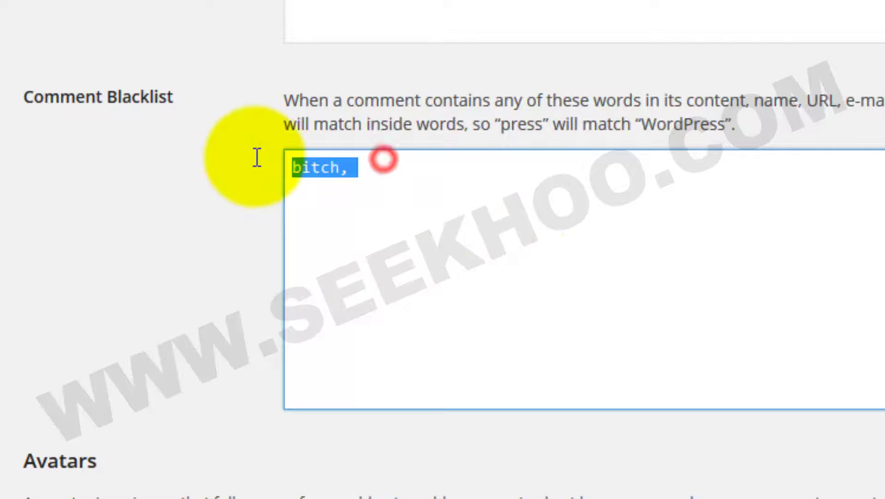
pyautogui.press('BackSpace')
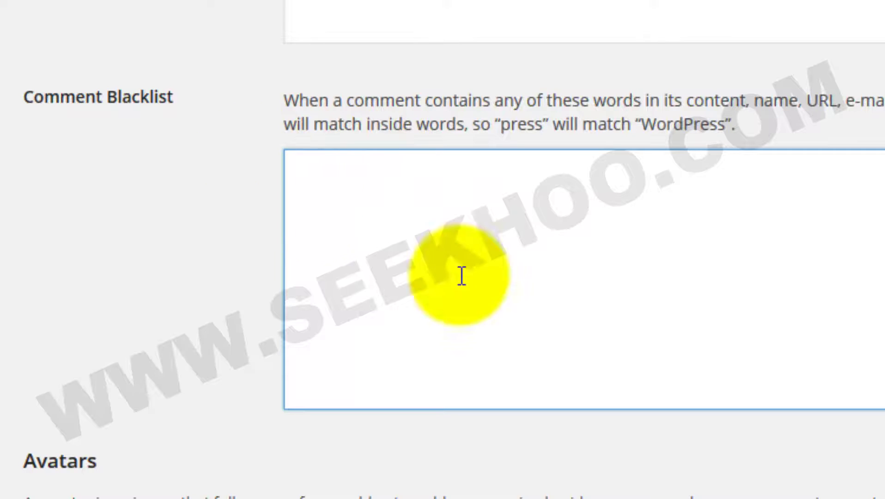
# Check the avatar options, including the default avatar choices, and save the Discussion settings
pyautogui.scroll(-5, 684, 335)
pyautogui.scroll(-5, 650, 337)
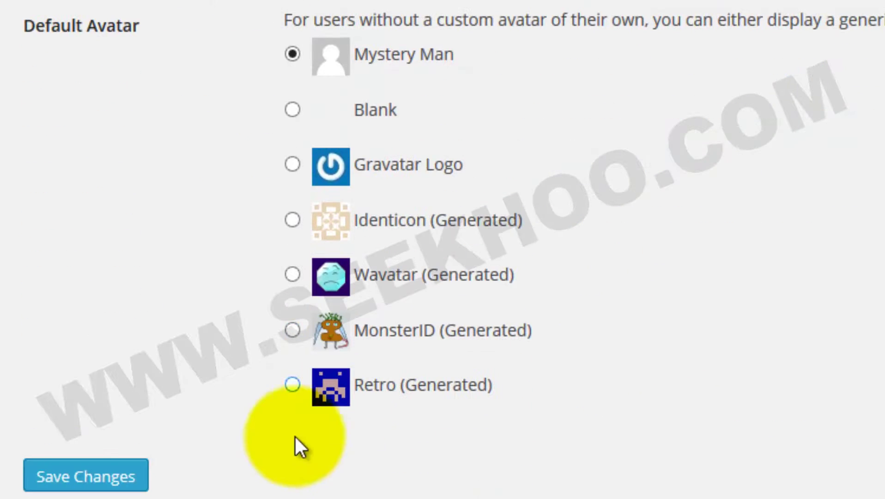
pyautogui.click(123, 478)
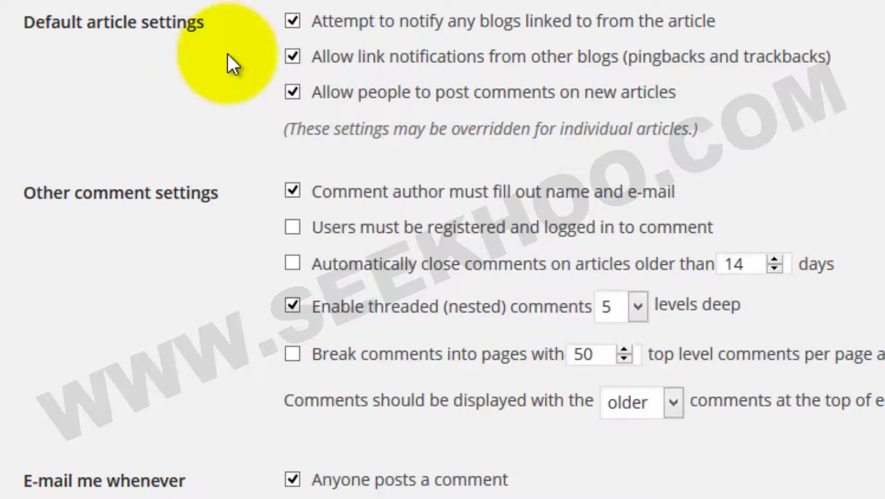
# Open the Media settings and examine the thumbnail, medium and large image sizes and the upload folder option
pyautogui.scroll(-7, 247, 102)
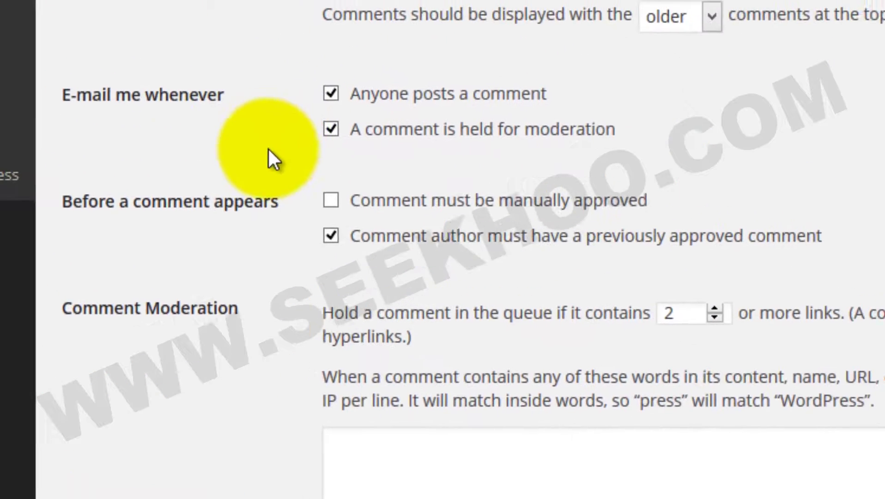
pyautogui.click(40, 187)
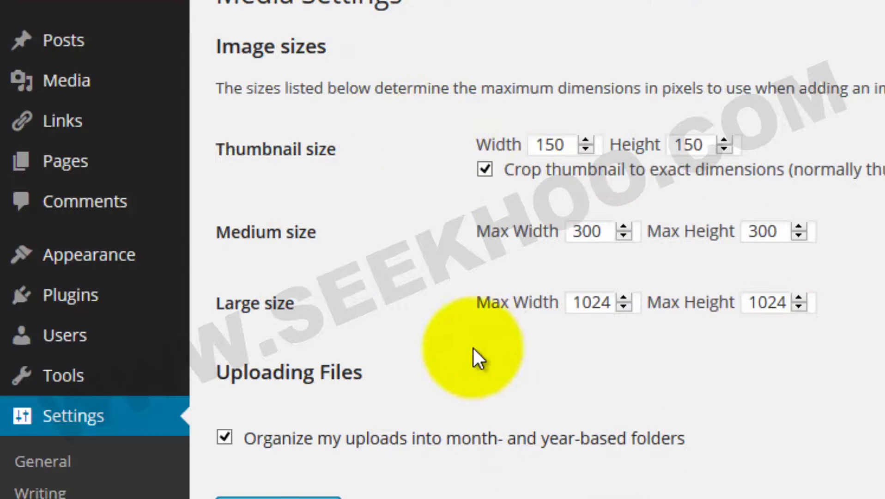
pyautogui.scroll(-1, 569, 192)
pyautogui.scroll(-1, 567, 186)
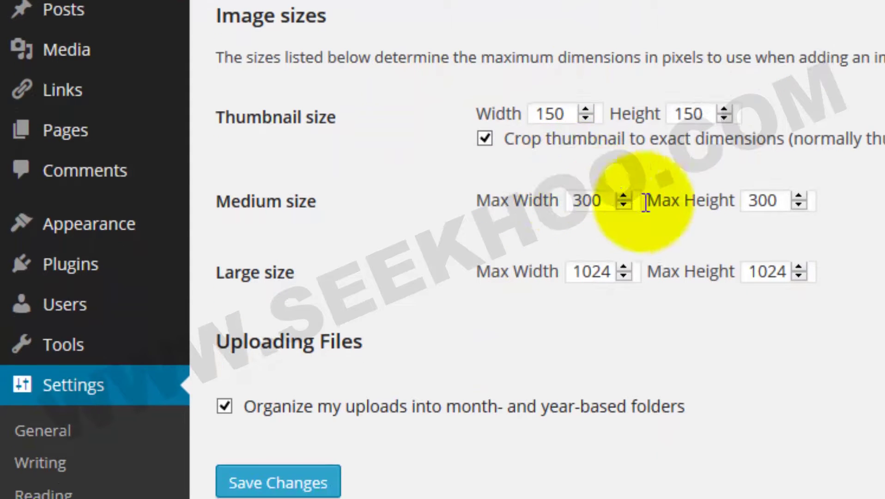